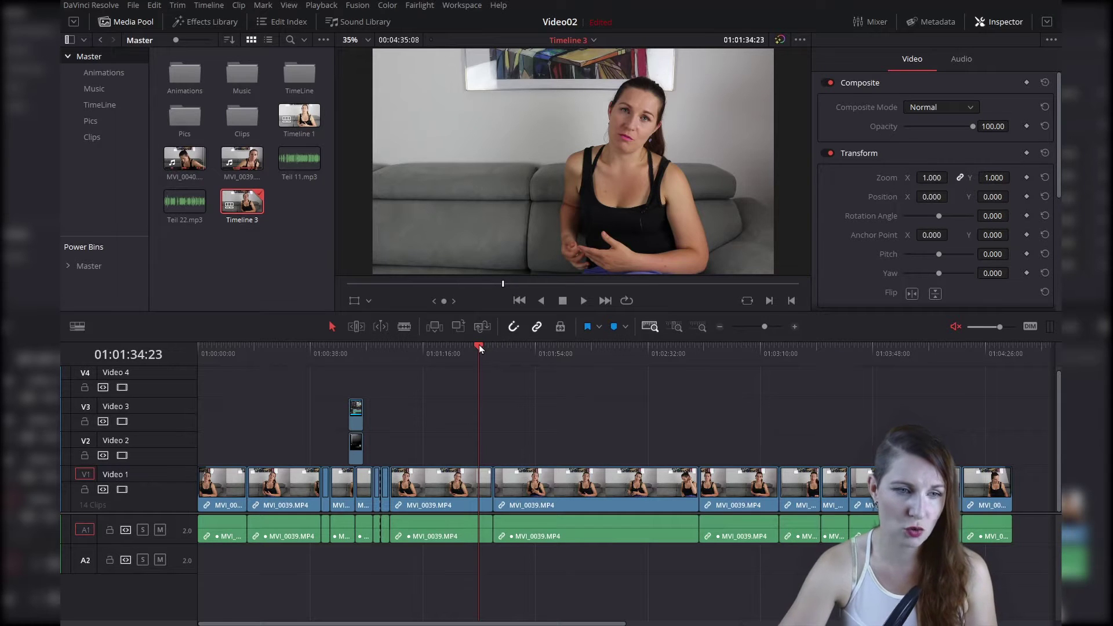
# Step: Scrub Timeline 3, unmute the timeline audio and play it from the current frame
pyautogui.moveTo(479, 345); pyautogui.dragTo(479, 349)
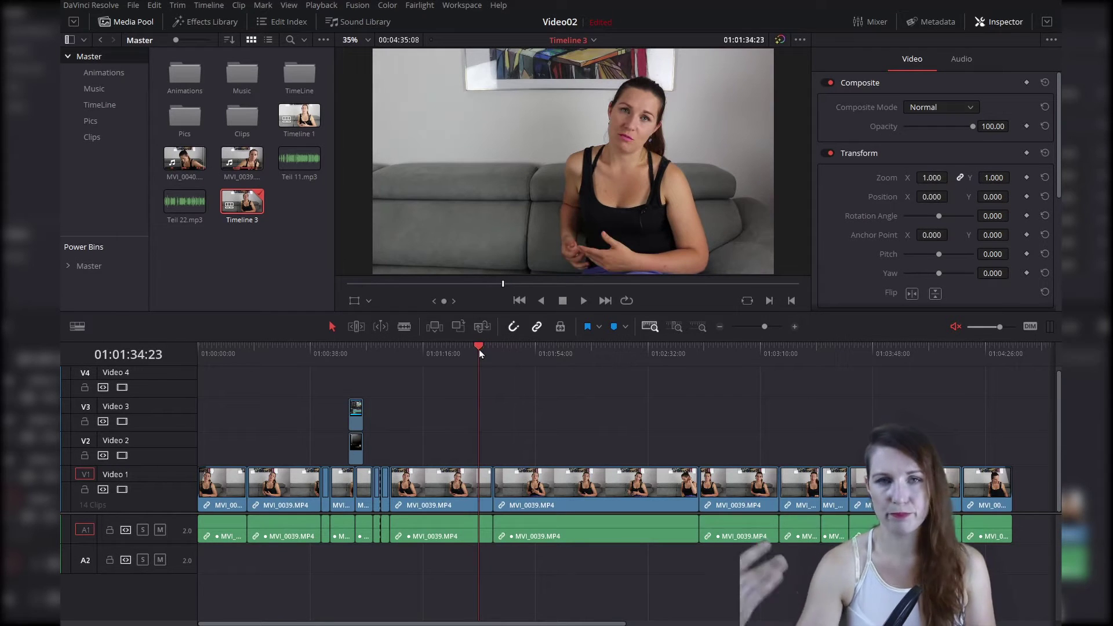
pyautogui.click(956, 326)
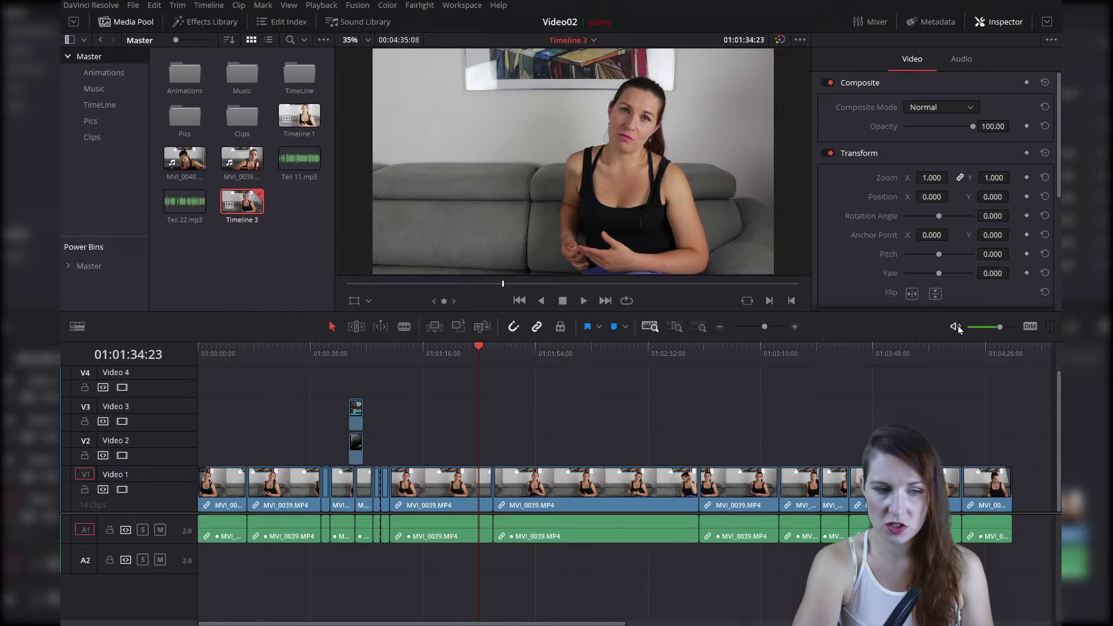
pyautogui.press('space')
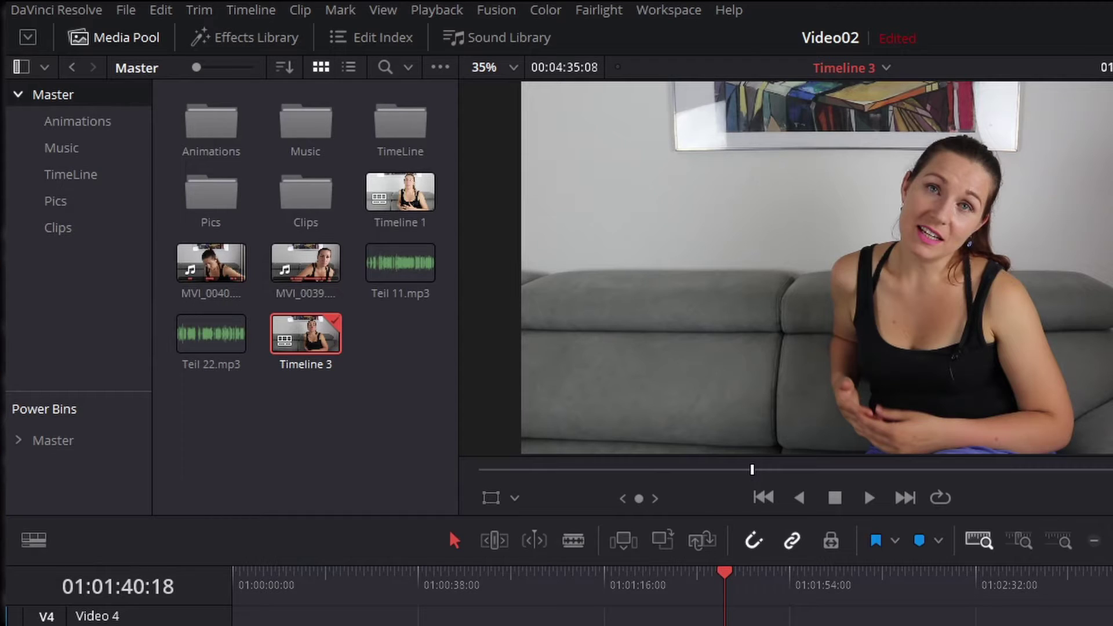
# Step: Zoom the timeline in and browse the Video Transitions list (Dissolve, Iris, Shape, Wipe) in the Effects Library
pyautogui.click(1096, 542)
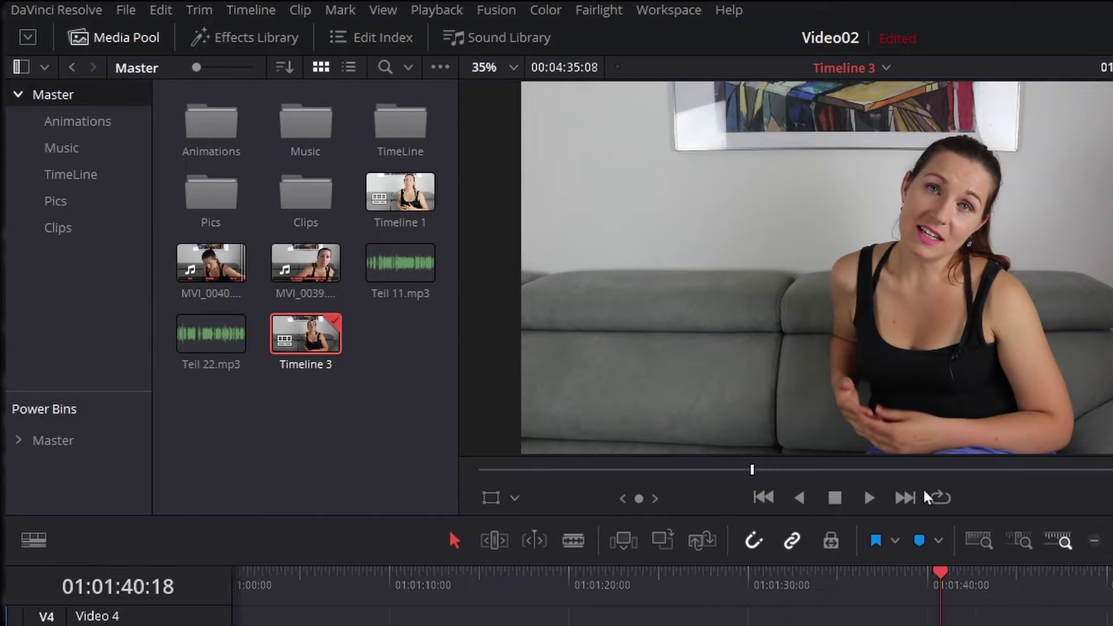
pyautogui.click(257, 40)
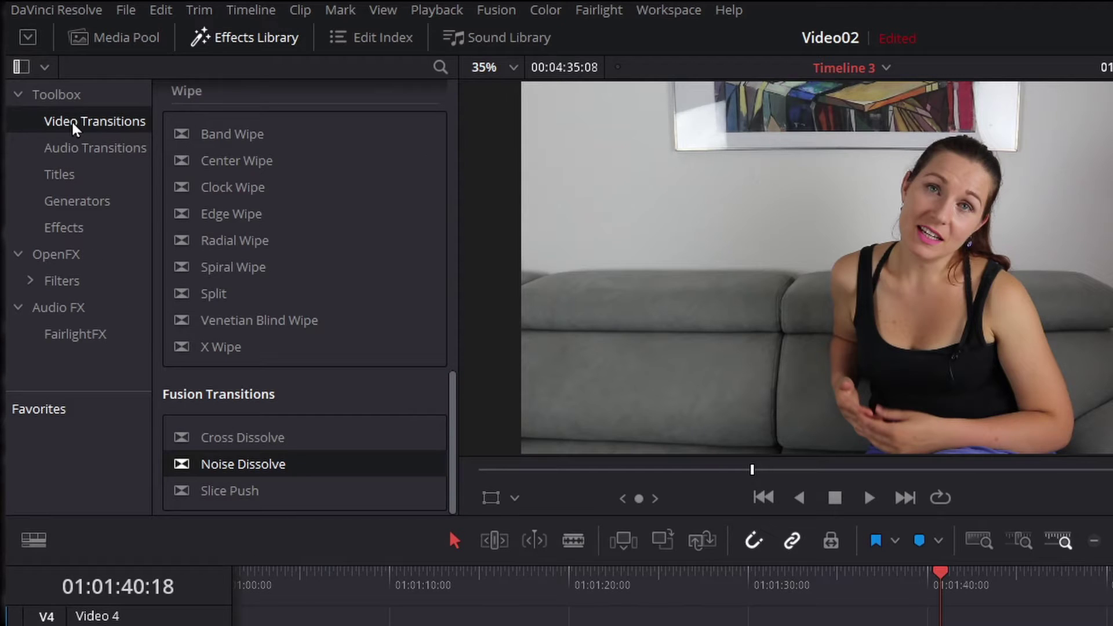
pyautogui.moveTo(454, 422); pyautogui.dragTo(469, 101)
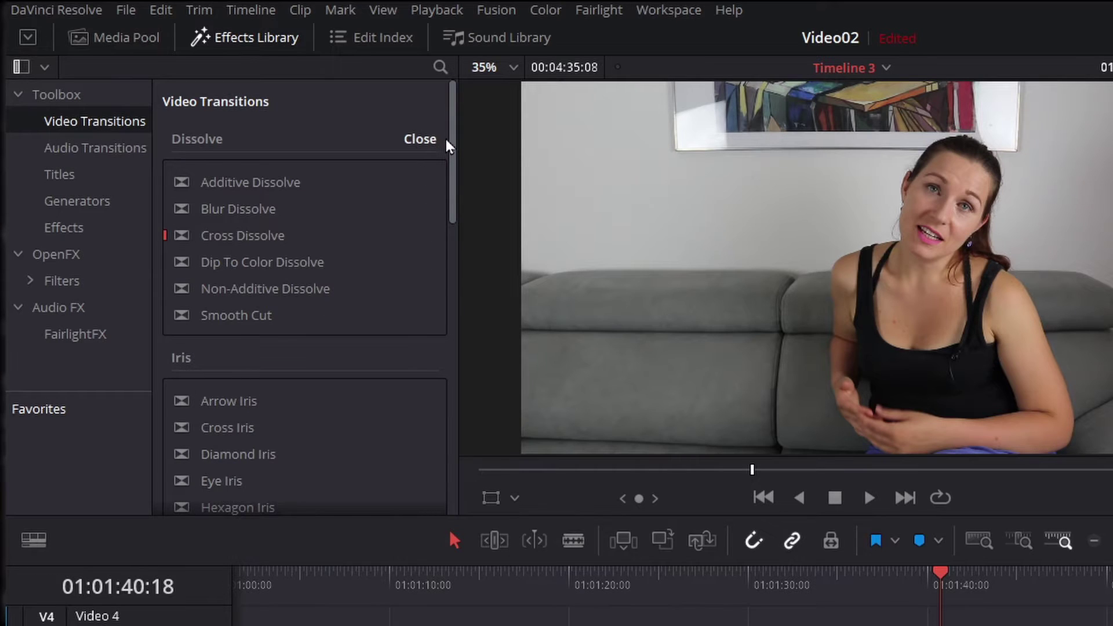
pyautogui.moveTo(449, 141); pyautogui.dragTo(442, 472)
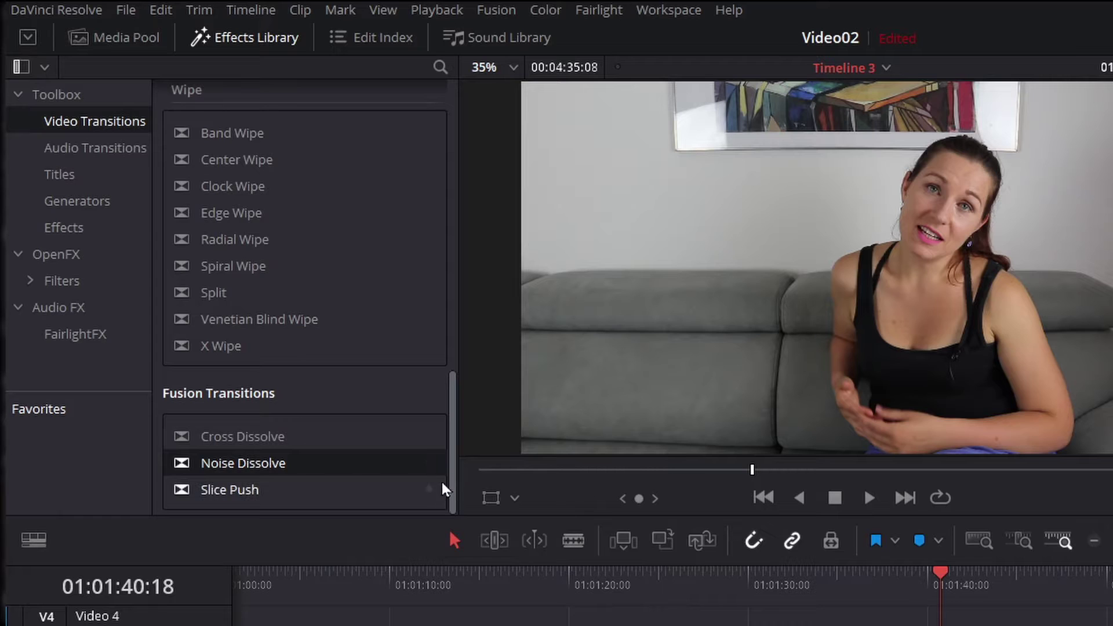
pyautogui.moveTo(450, 493); pyautogui.dragTo(436, 168)
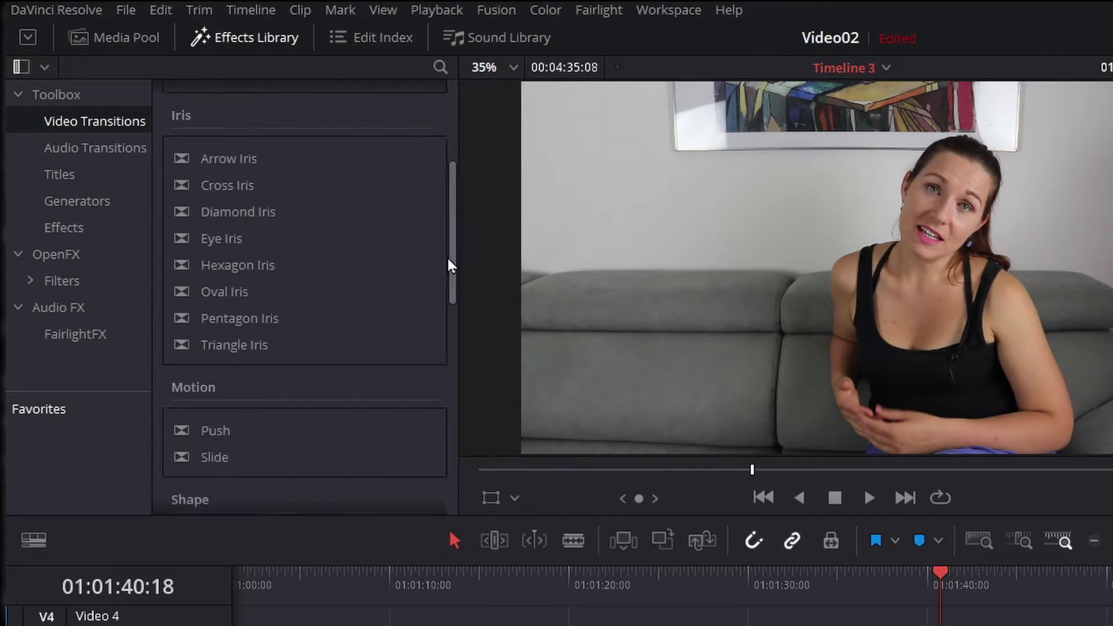
pyautogui.moveTo(458, 152); pyautogui.dragTo(446, 479)
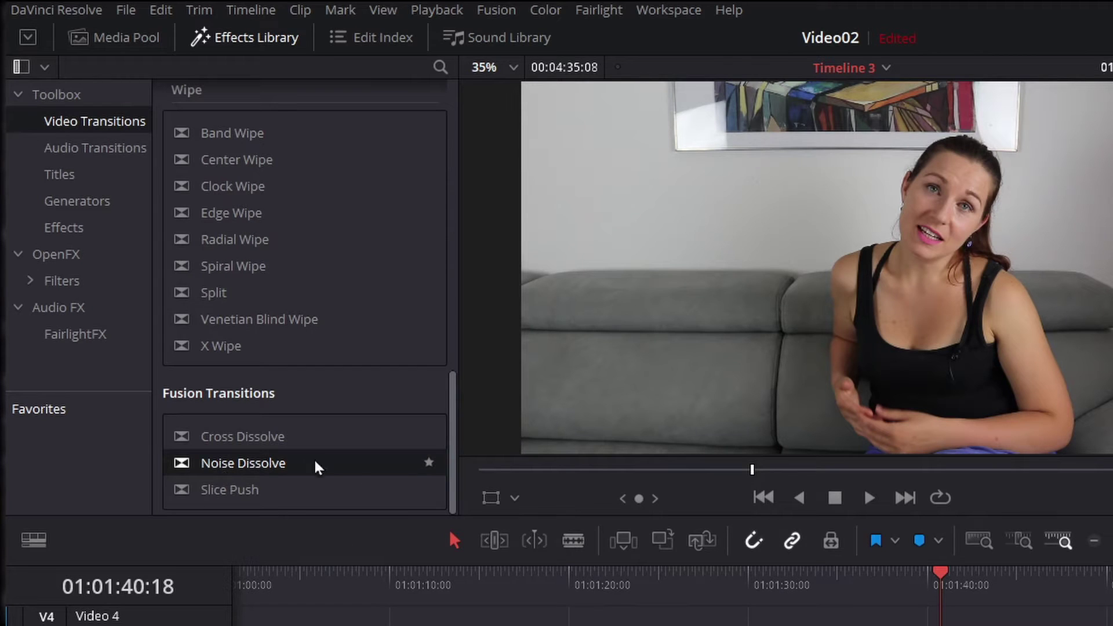
pyautogui.scroll(1, 455, 487)
pyautogui.moveTo(455, 488); pyautogui.dragTo(460, 152)
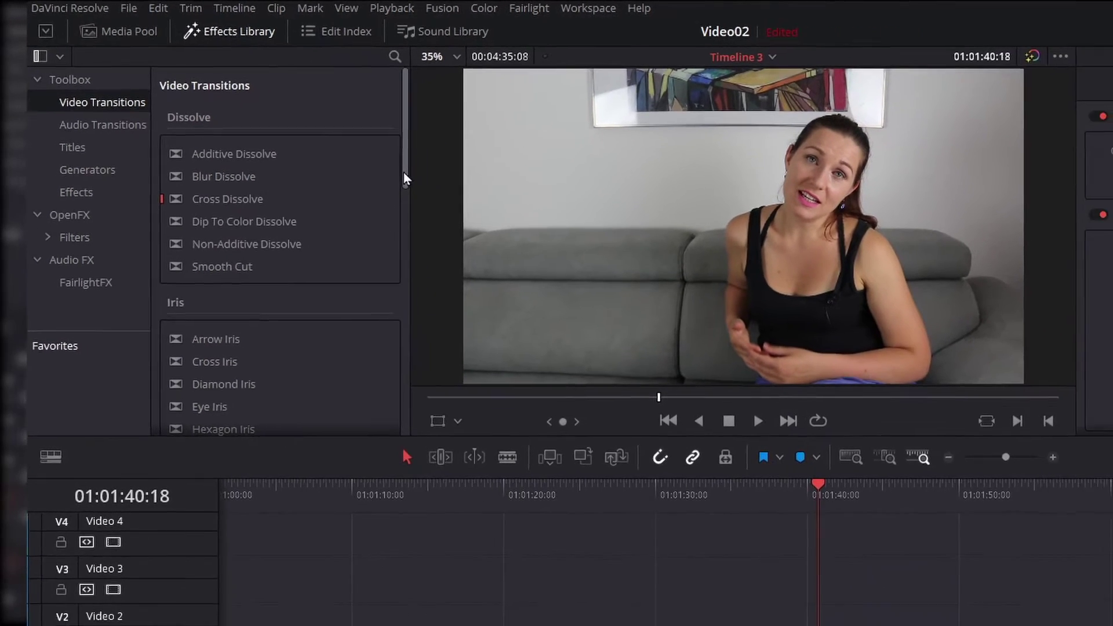
pyautogui.scroll(-5, 371, 242)
pyautogui.scroll(-3, 370, 238)
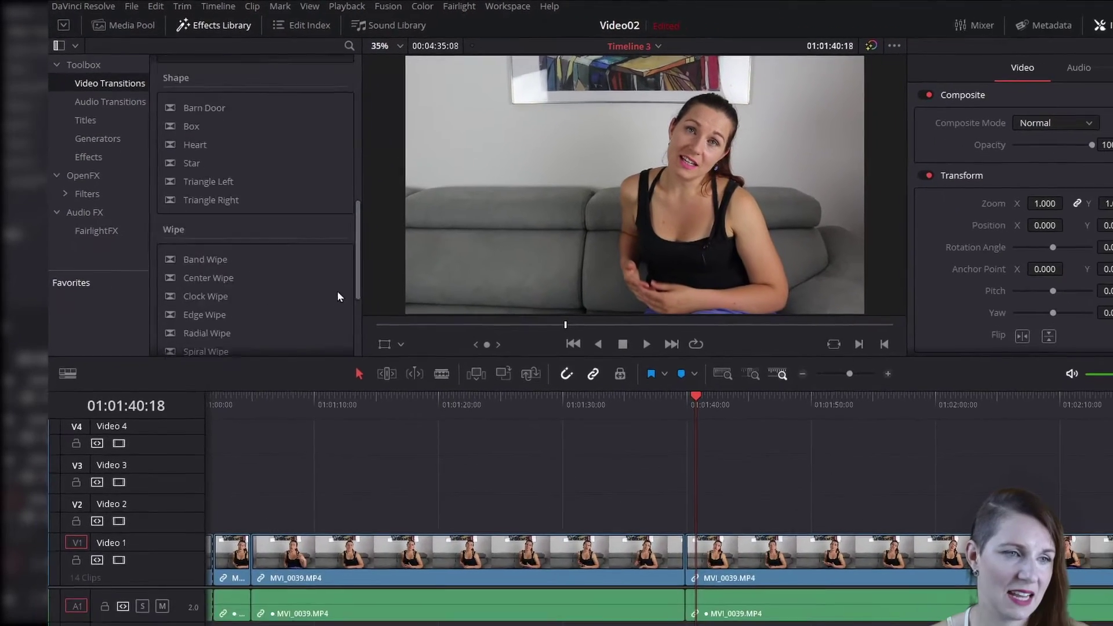
pyautogui.scroll(5, 314, 270)
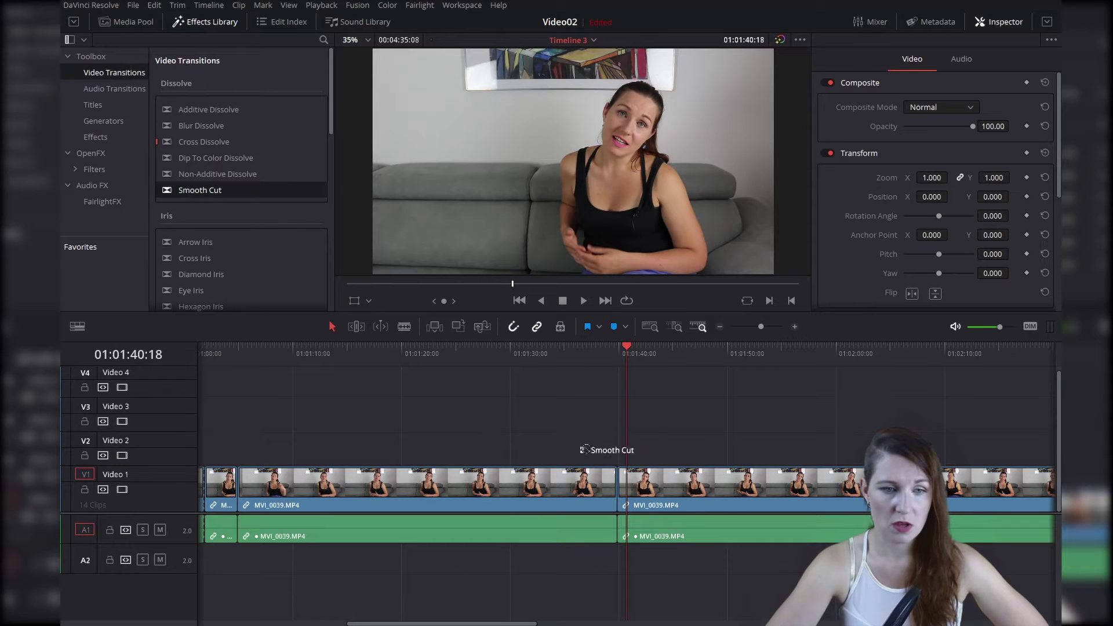
# Step: Drop Cross Dissolve onto the MVI_0039.MP4 cut on Video 1 and play it back
pyautogui.click(596, 351)
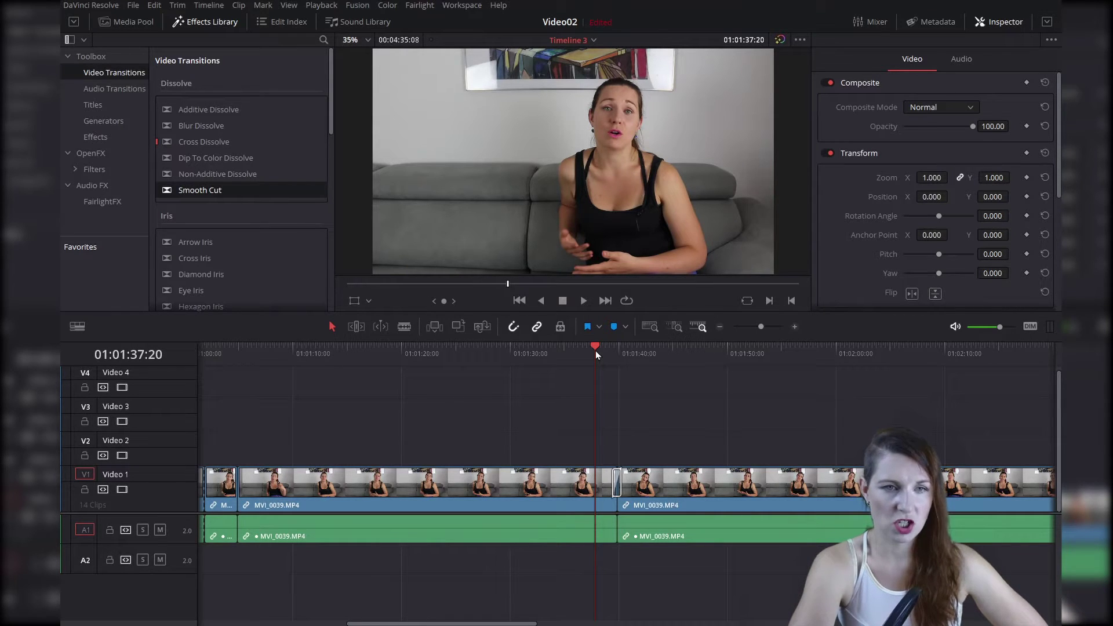
pyautogui.press('space')
pyautogui.press('space')
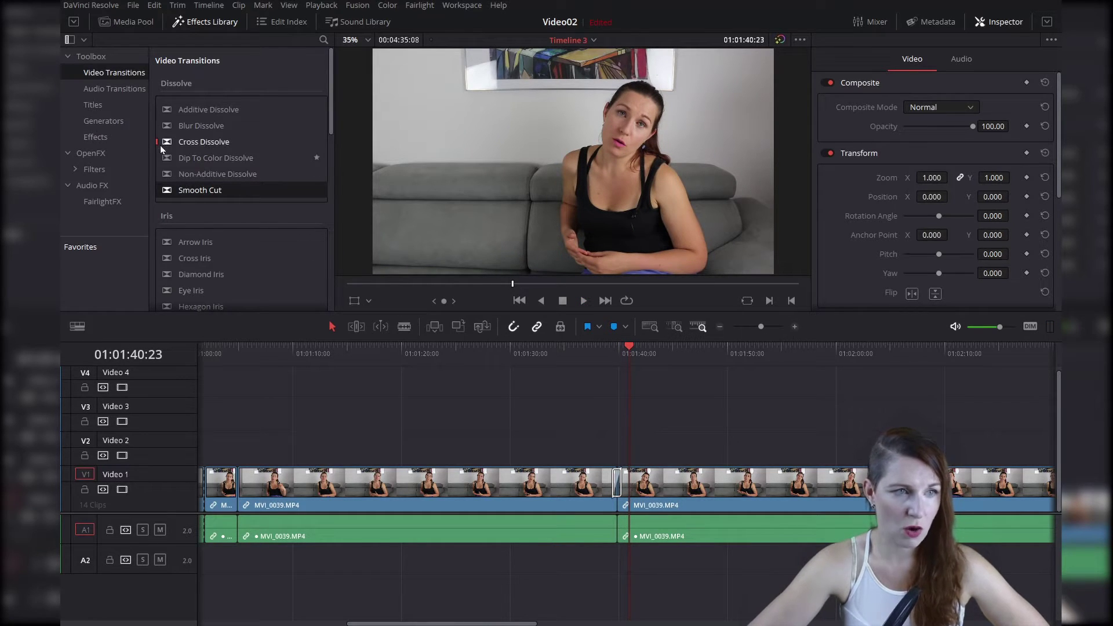
pyautogui.moveTo(163, 141)
pyautogui.mouseDown()
pyautogui.moveTo(340, 269)
pyautogui.moveTo(526, 426)
pyautogui.mouseUp()
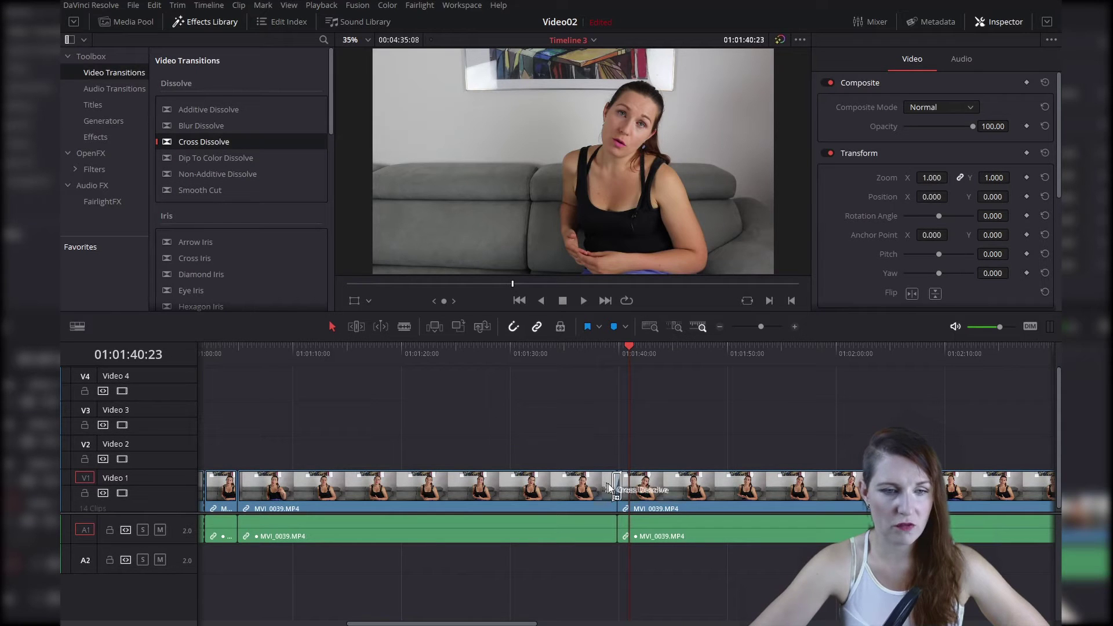
pyautogui.click(601, 348)
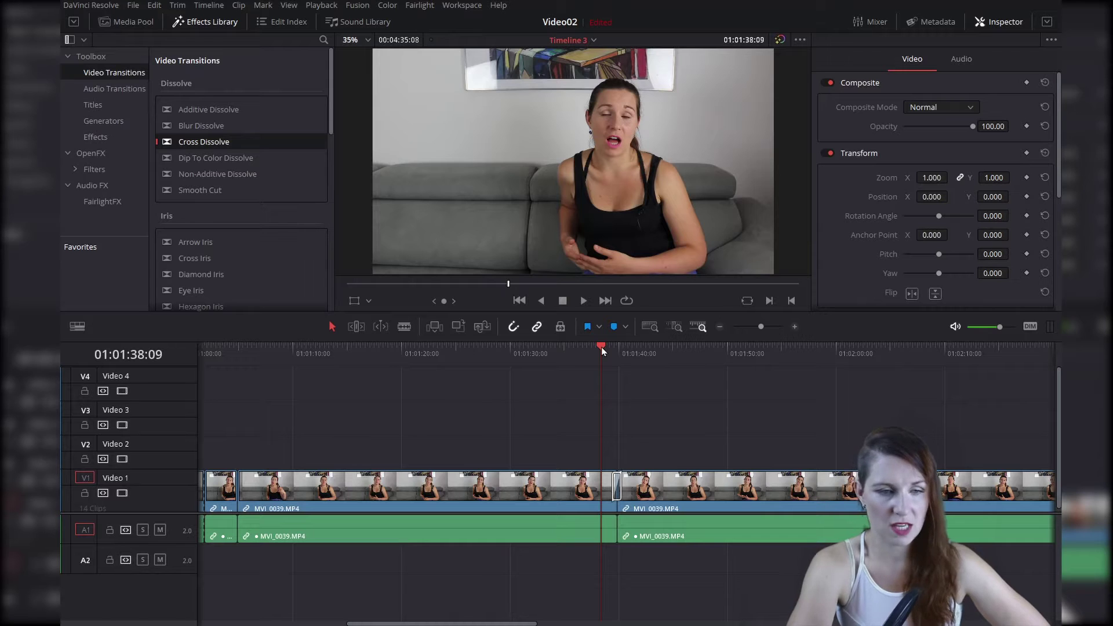
pyautogui.press('space')
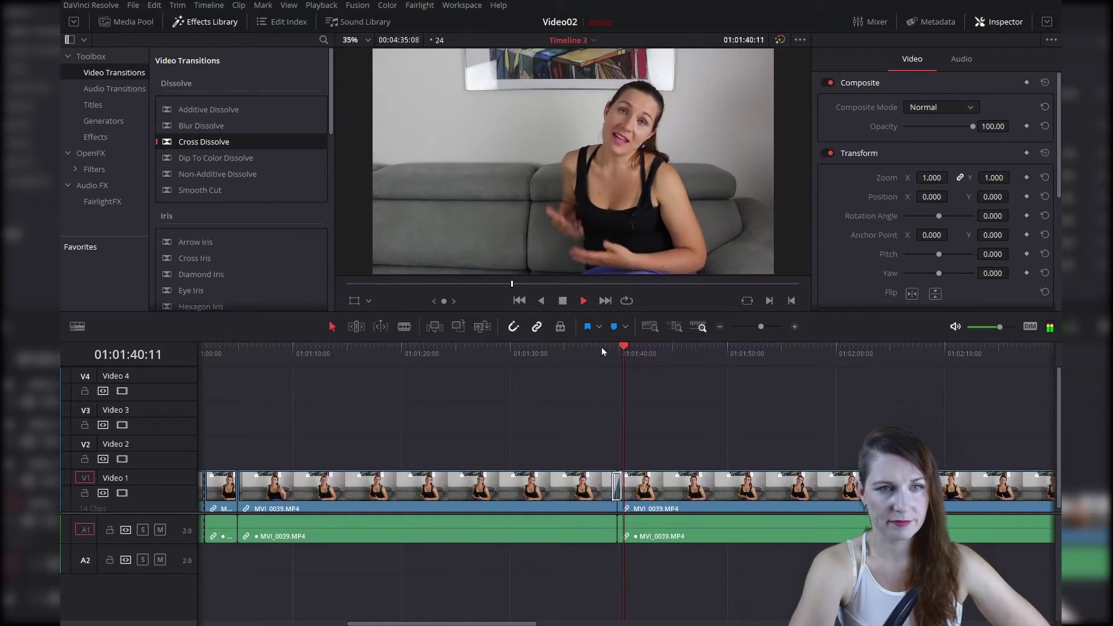
pyautogui.press('space')
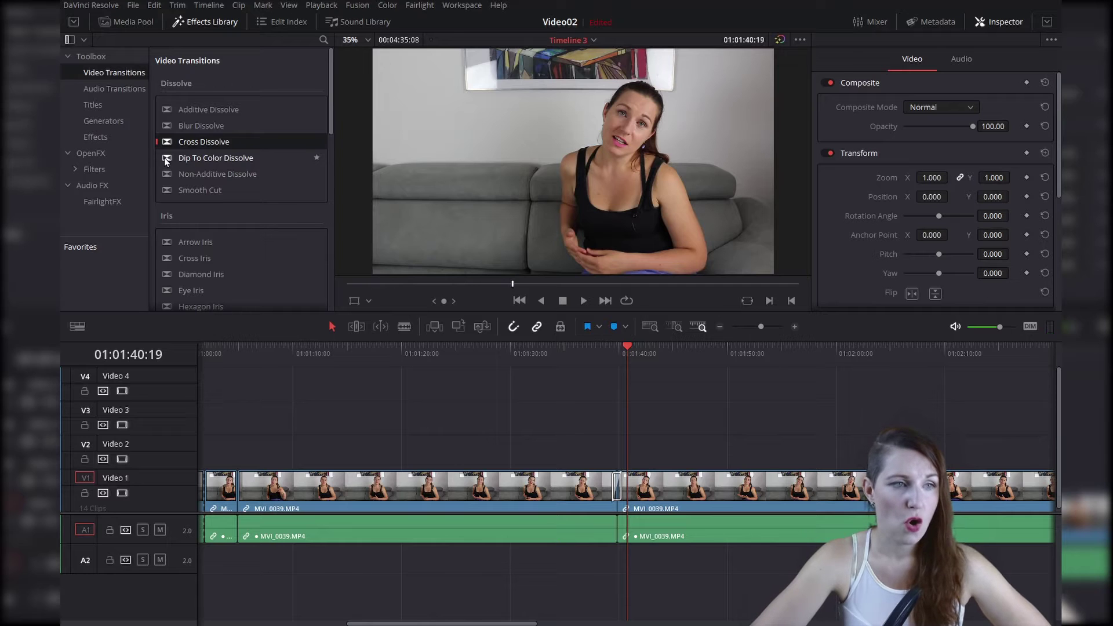
# Step: Swap in Dip To Color Dissolve on the Video 1 cut, preview it and check its Inspector settings
pyautogui.moveTo(166, 161); pyautogui.dragTo(649, 492)
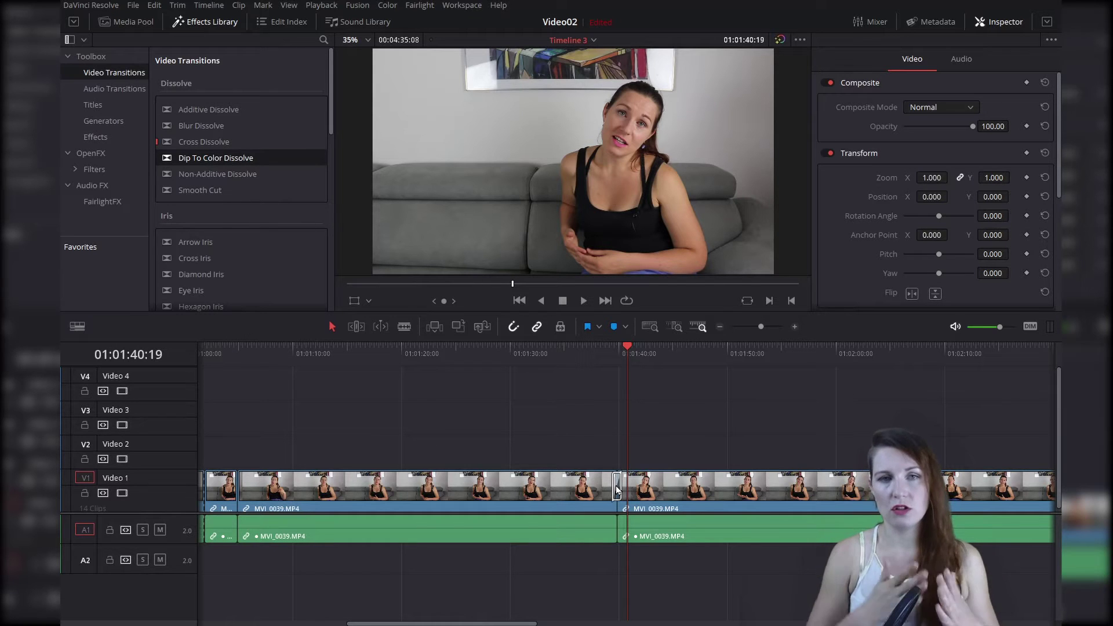
pyautogui.click(596, 351)
pyautogui.press('space')
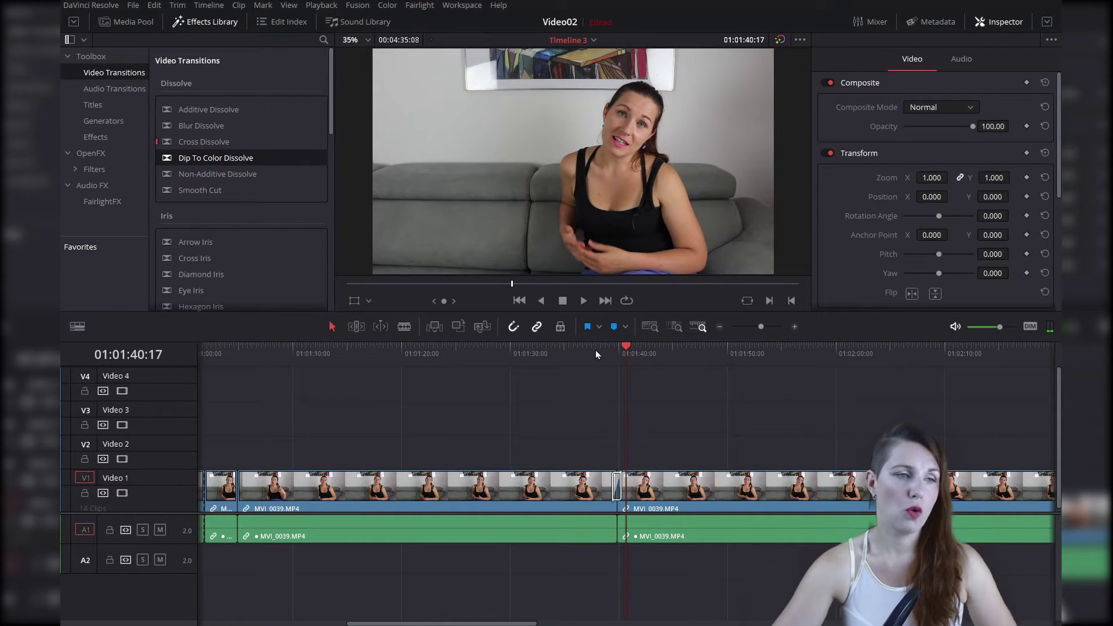
pyautogui.click(616, 486)
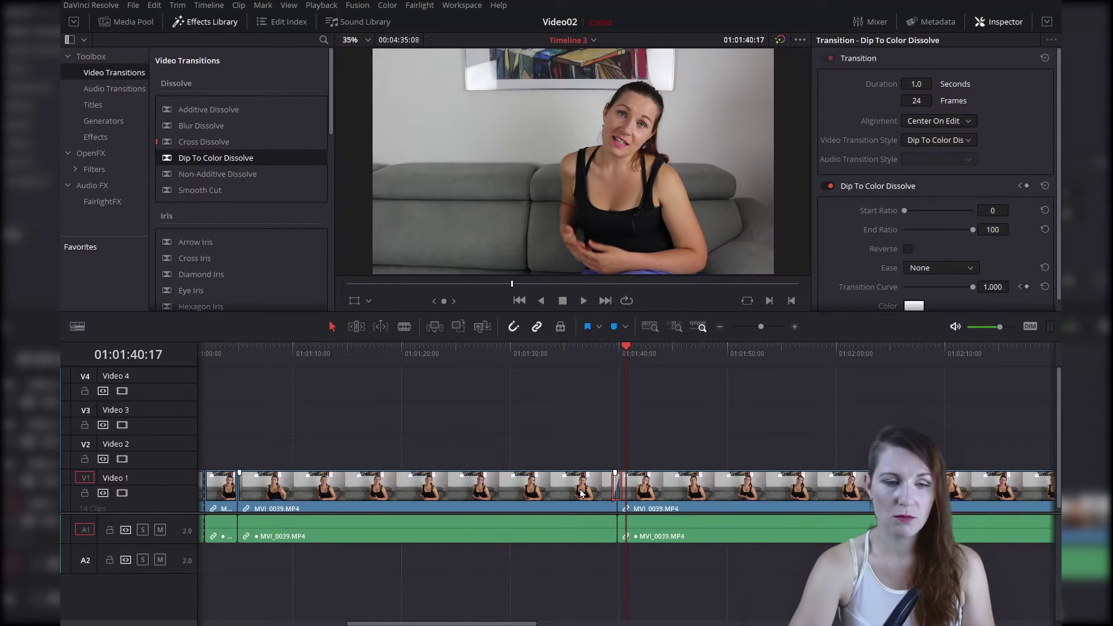
pyautogui.click(582, 493)
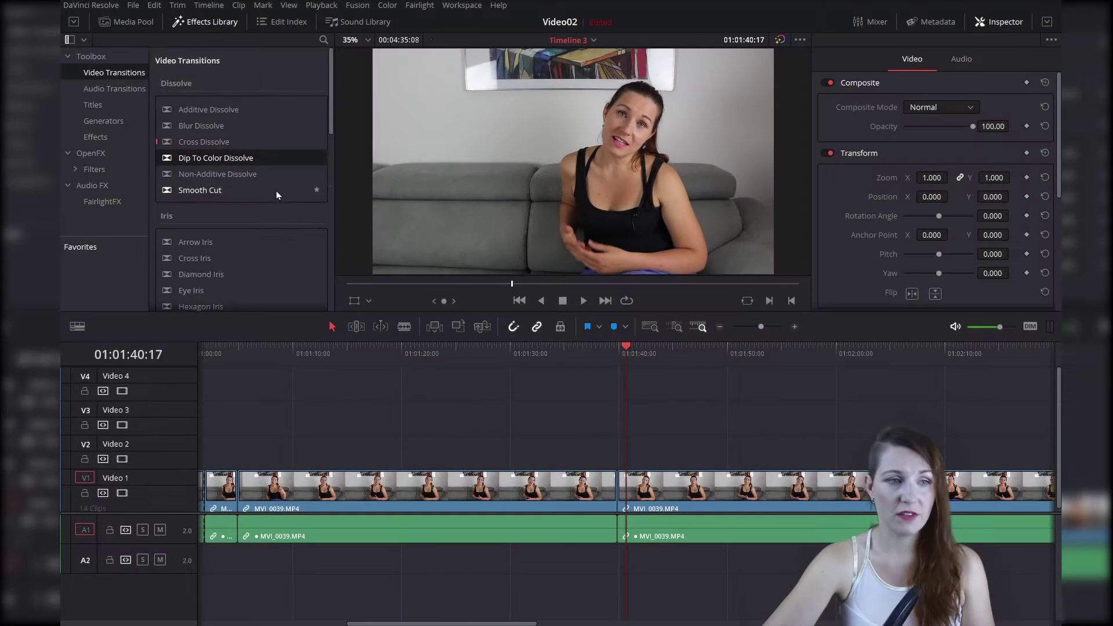
# Step: Mute the timeline audio, place the Heart transition on the Video 1 cut and preview it
pyautogui.scroll(-3, 277, 193)
pyautogui.scroll(-2, 277, 194)
pyautogui.scroll(-3, 277, 195)
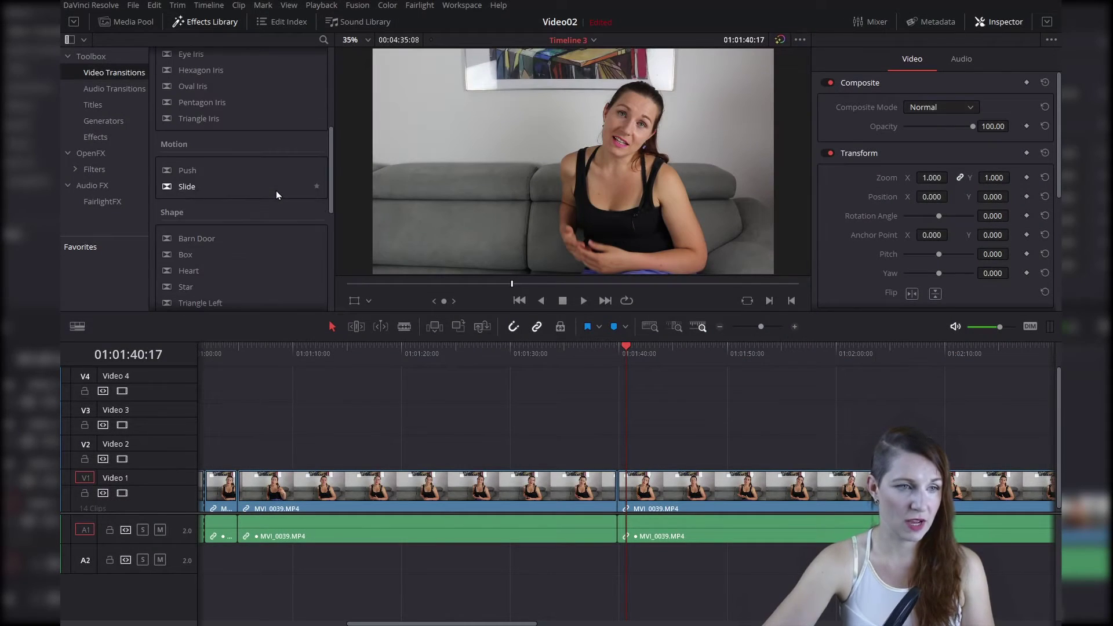
pyautogui.scroll(-2, 276, 195)
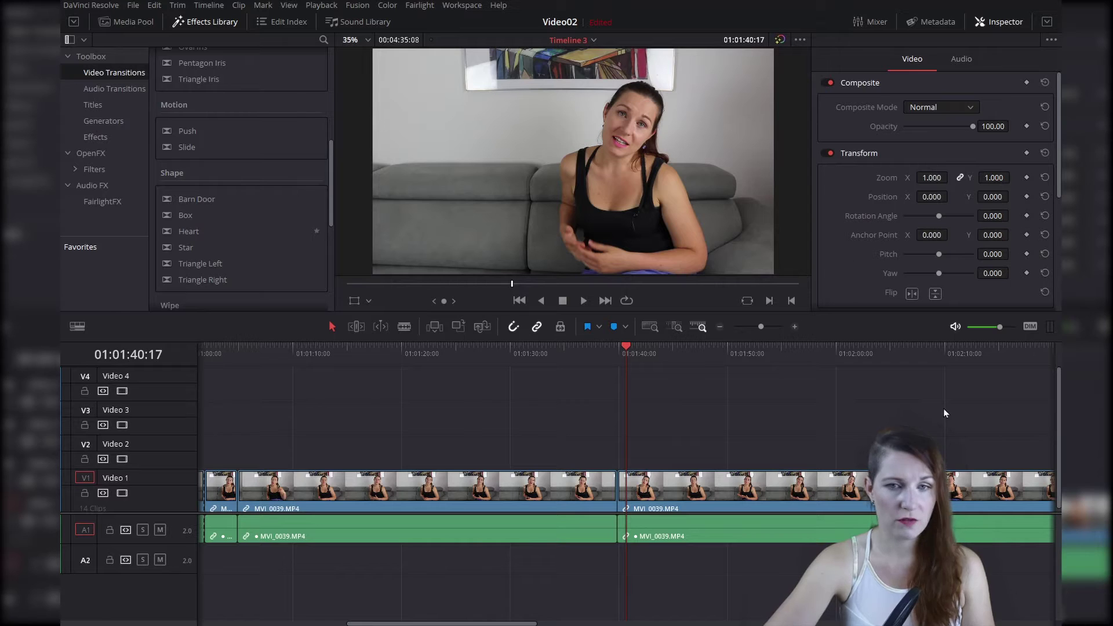
pyautogui.click(958, 325)
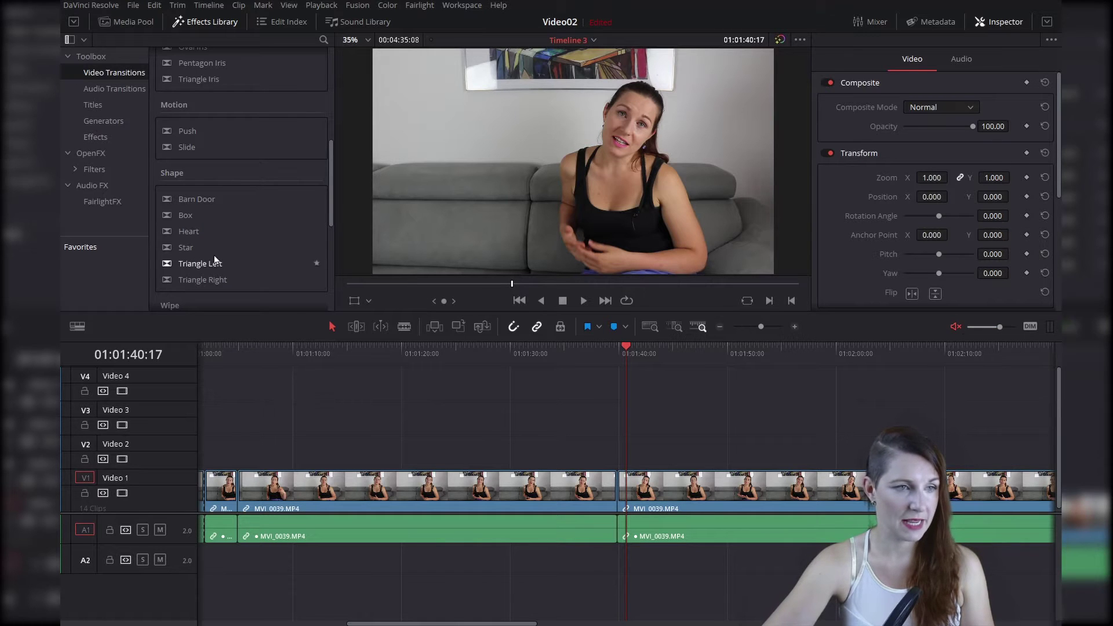
pyautogui.moveTo(223, 231); pyautogui.dragTo(626, 494)
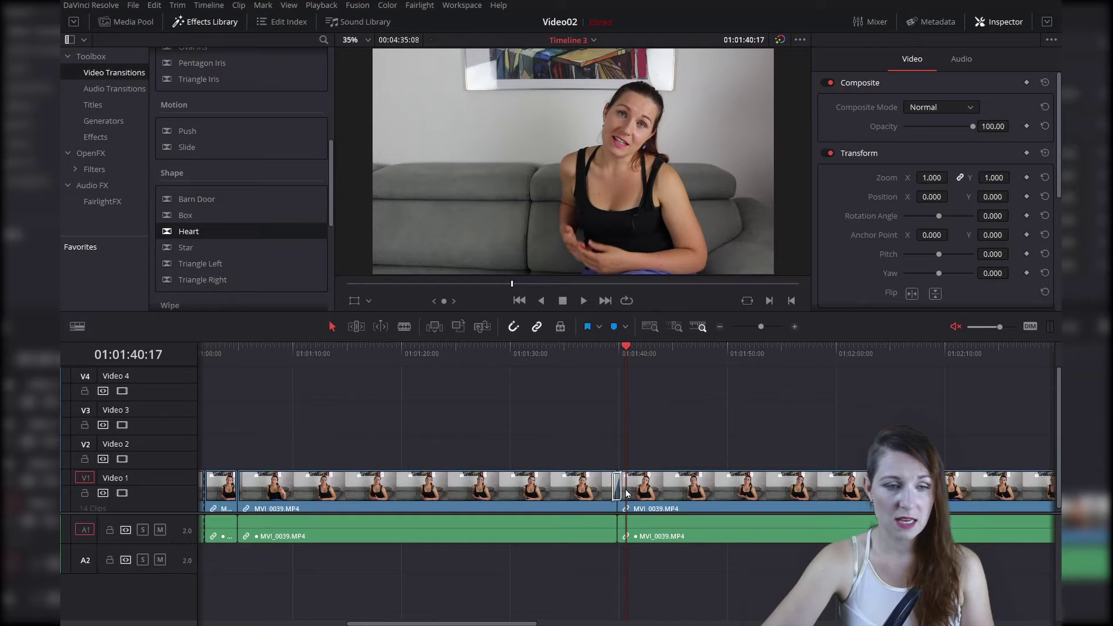
pyautogui.click(597, 348)
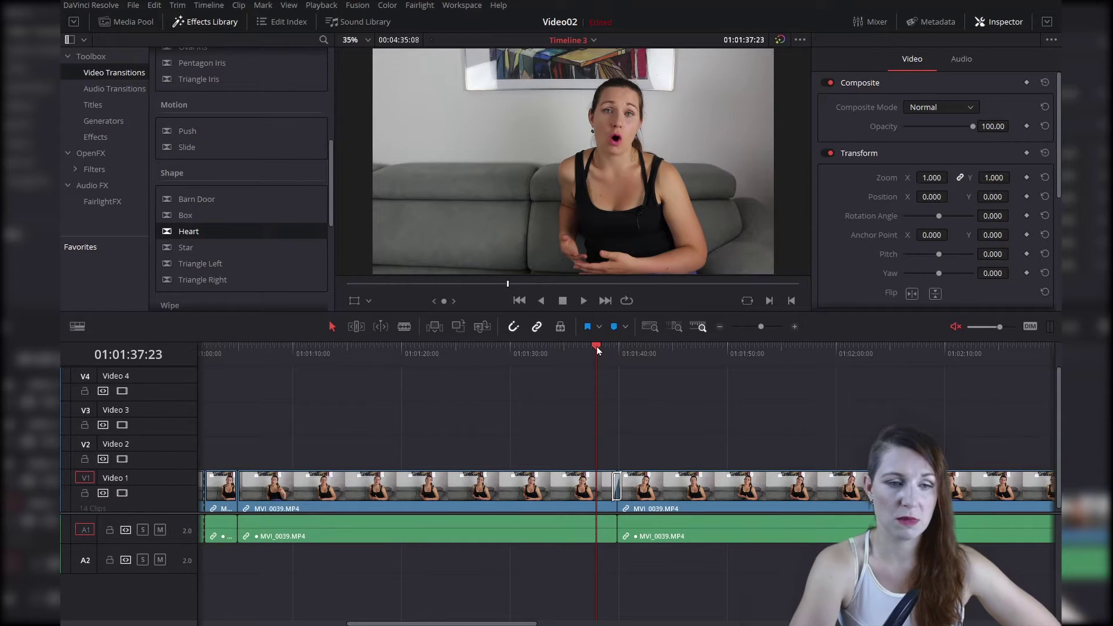
pyautogui.press('space')
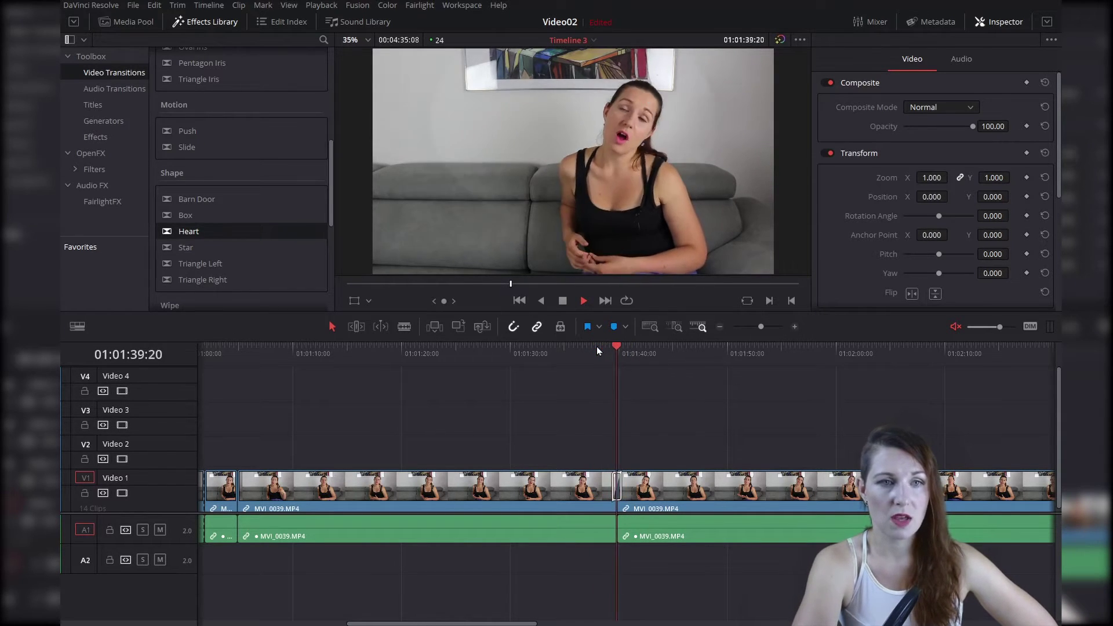
pyautogui.press('space')
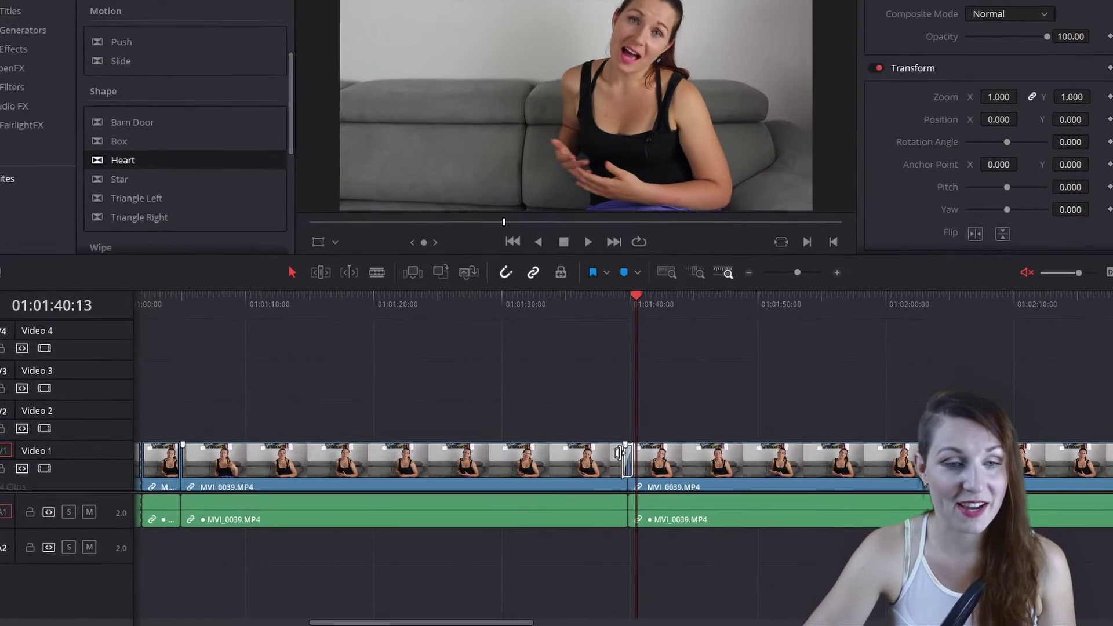
# Step: Drag the Heart transition's edge out to about 13 seconds (316 frames)
pyautogui.moveTo(618, 453); pyautogui.dragTo(614, 458)
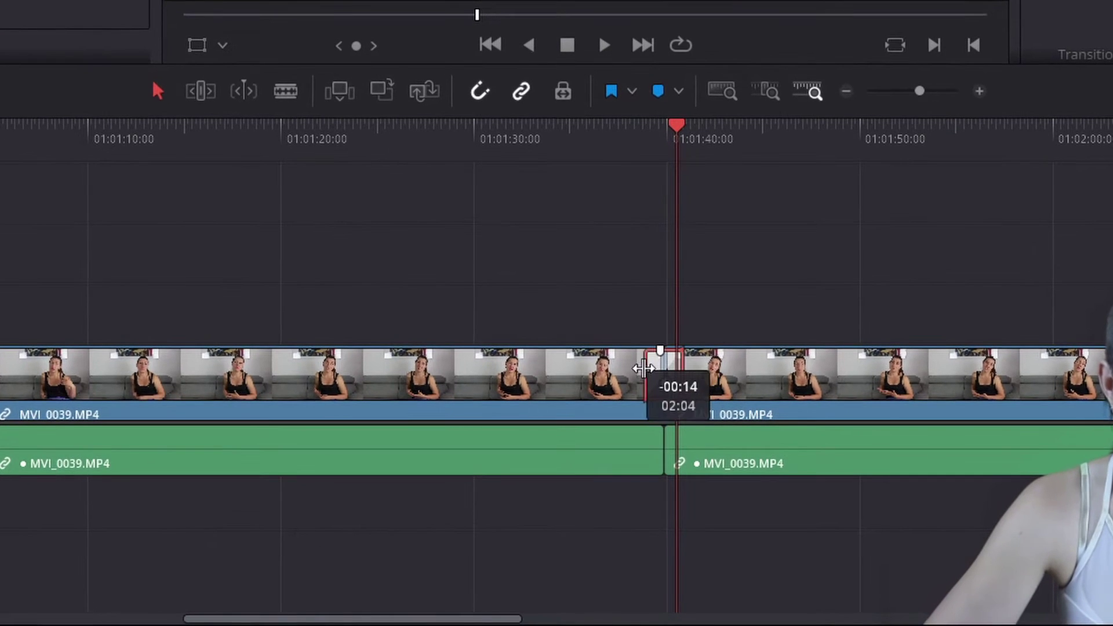
pyautogui.moveTo(644, 368); pyautogui.dragTo(540, 367)
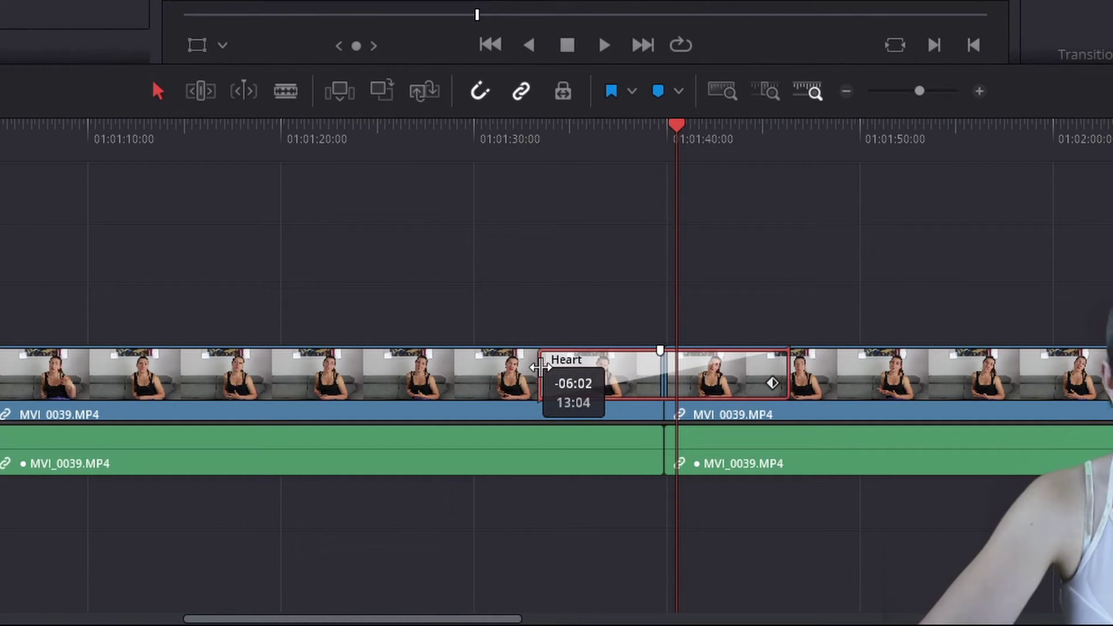
pyautogui.moveTo(540, 367); pyautogui.dragTo(540, 367)
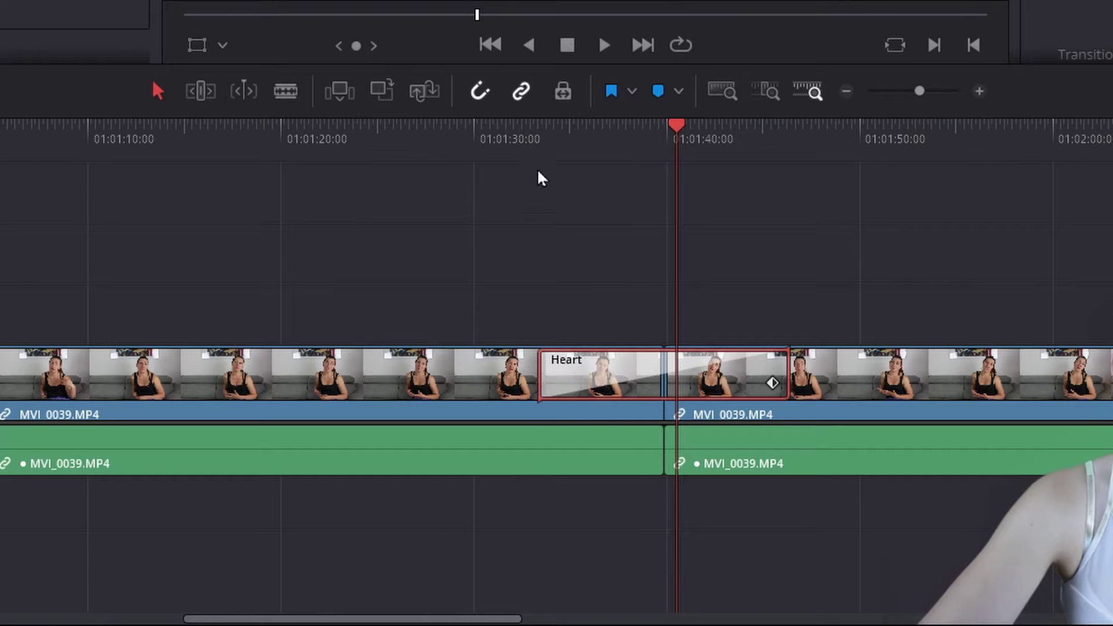
pyautogui.click(533, 346)
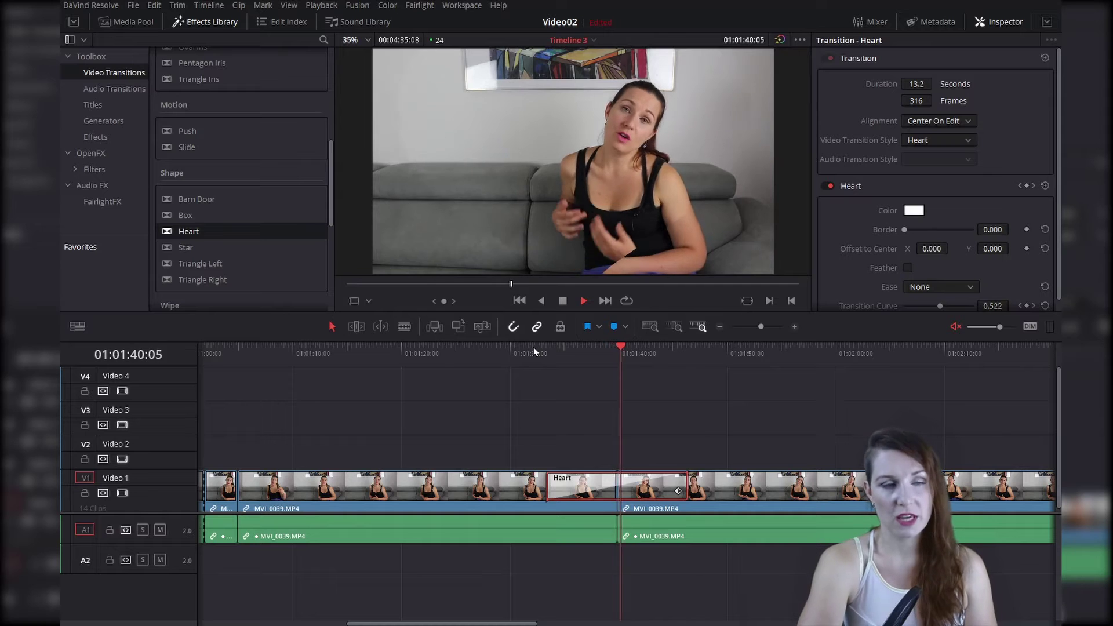
# Step: Stop playback, review the Heart settings in the Inspector and keep Heart as the transition style
pyautogui.press('space')
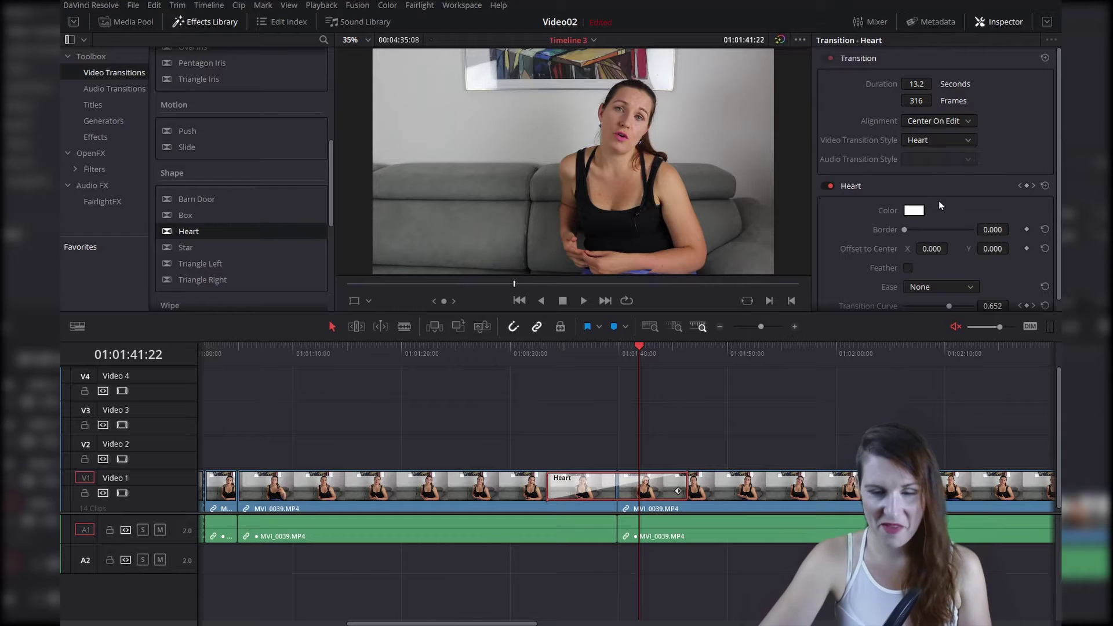
pyautogui.scroll(-1, 943, 205)
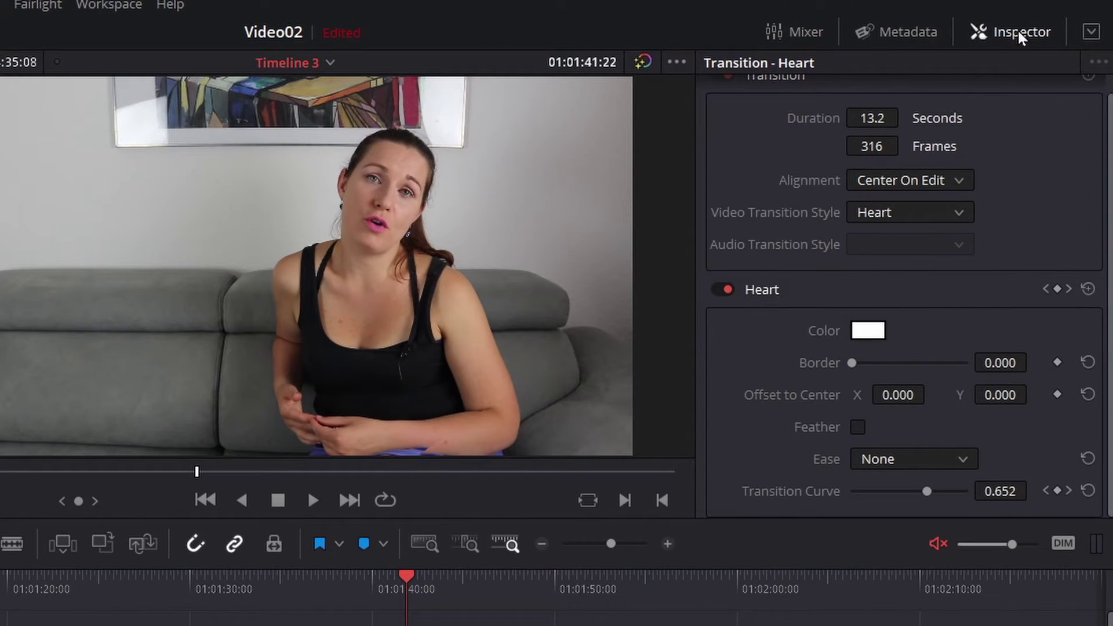
pyautogui.scroll(1, 977, 230)
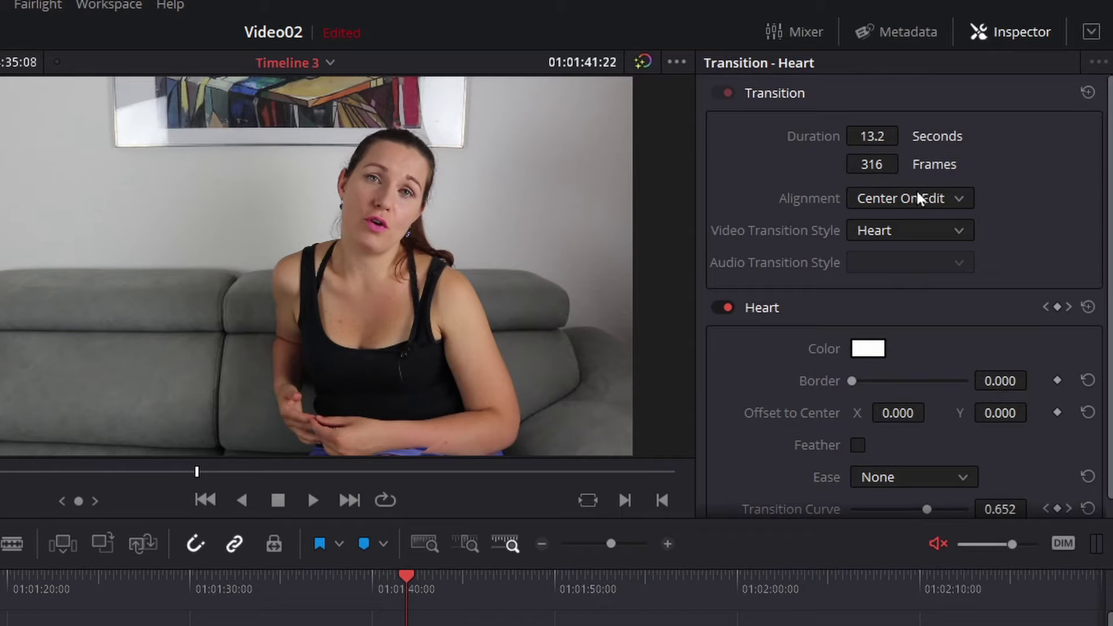
pyautogui.click(902, 238)
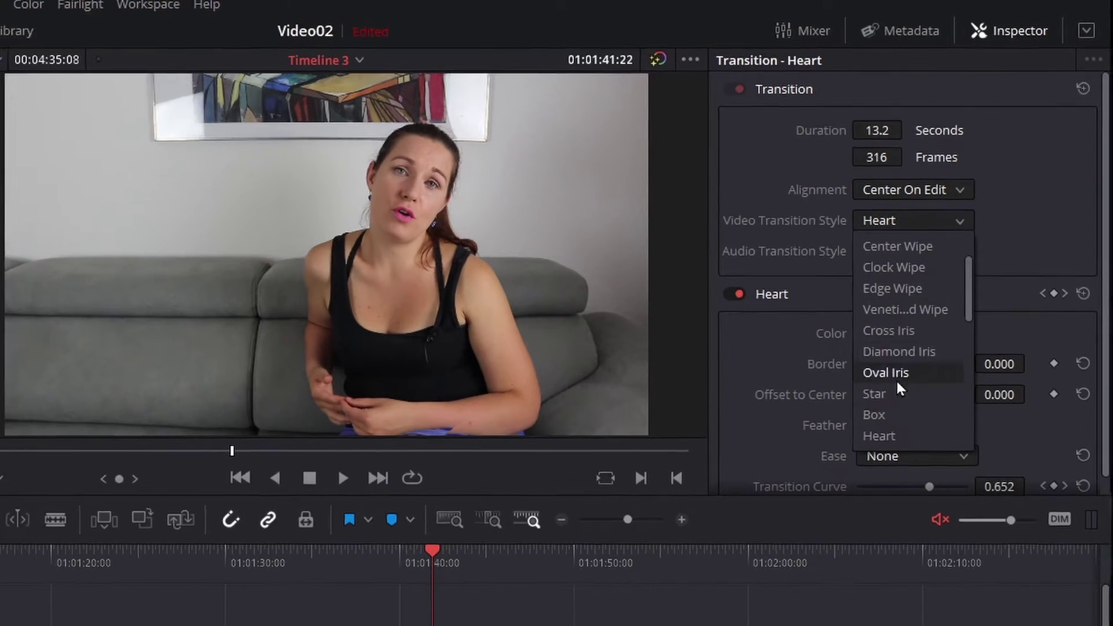
pyautogui.click(880, 435)
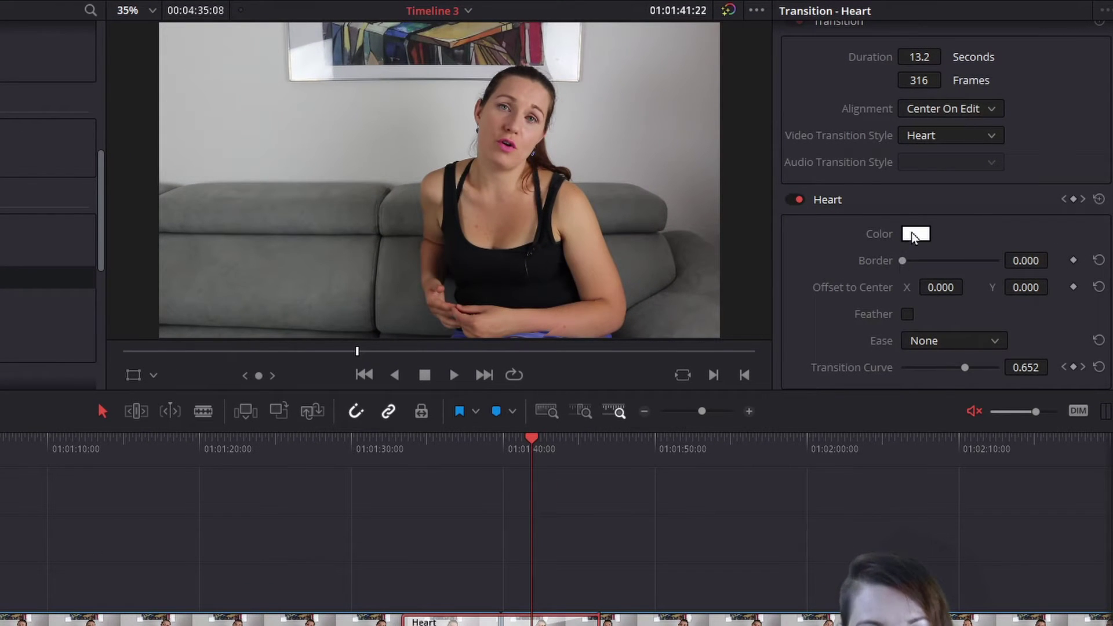
# Step: Make the heart red (#ff0000) with a 24.960 border, then move the playhead before the transition
pyautogui.click(912, 236)
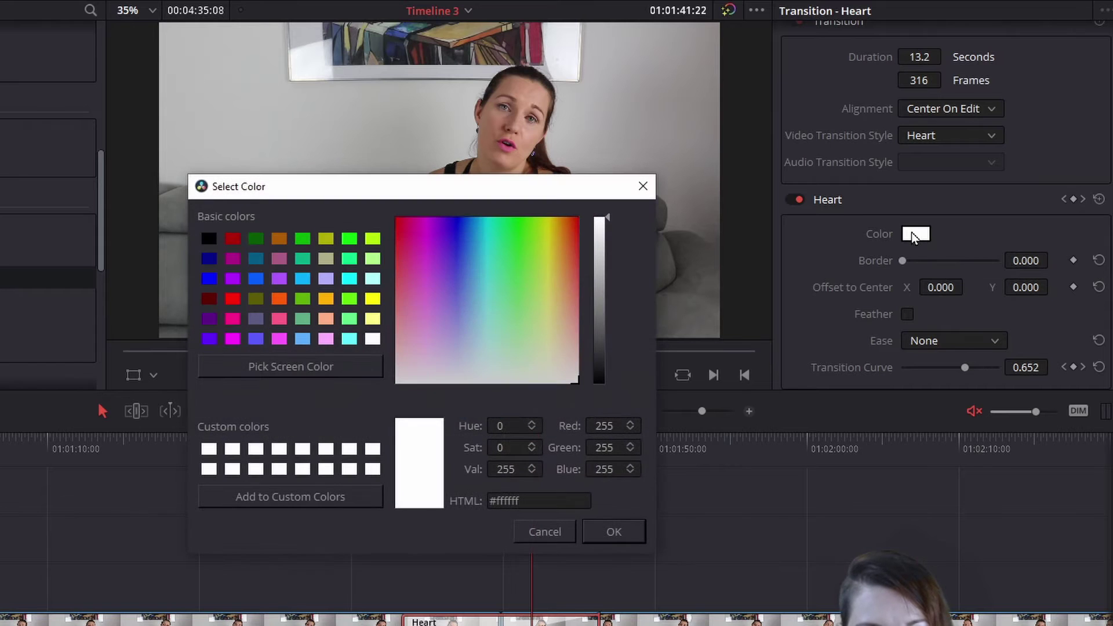
pyautogui.click(233, 299)
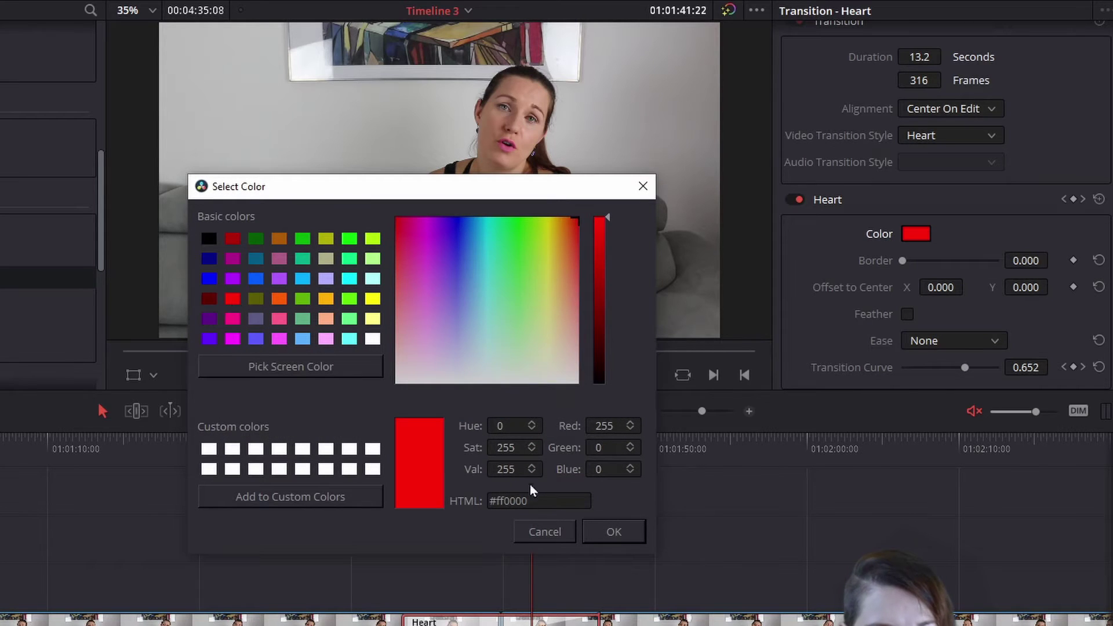
pyautogui.click(615, 531)
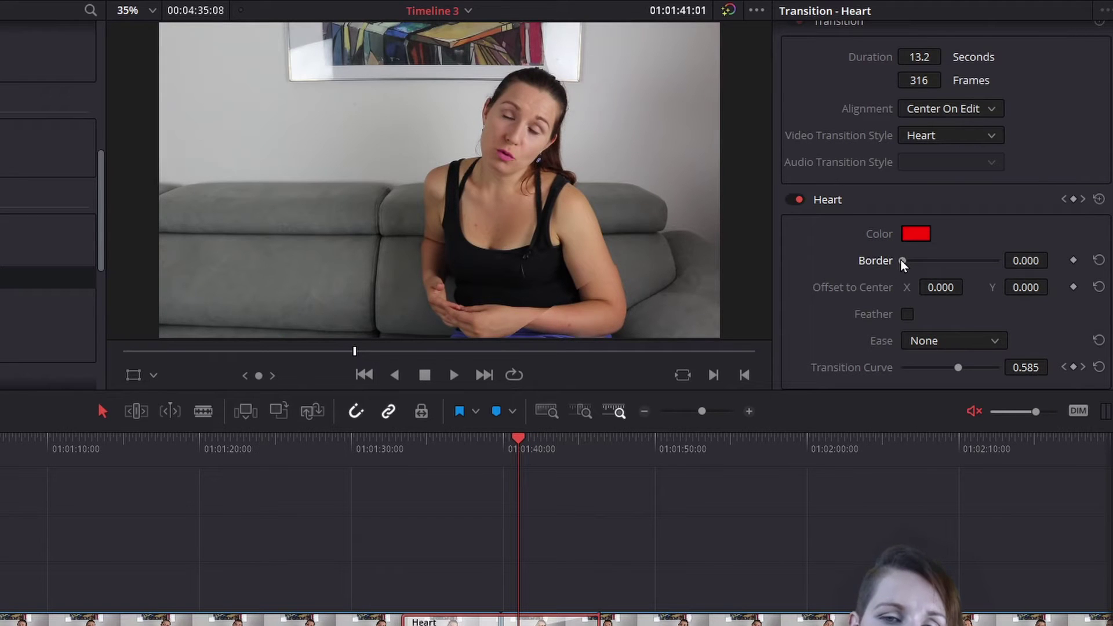
pyautogui.moveTo(902, 260); pyautogui.dragTo(906, 263)
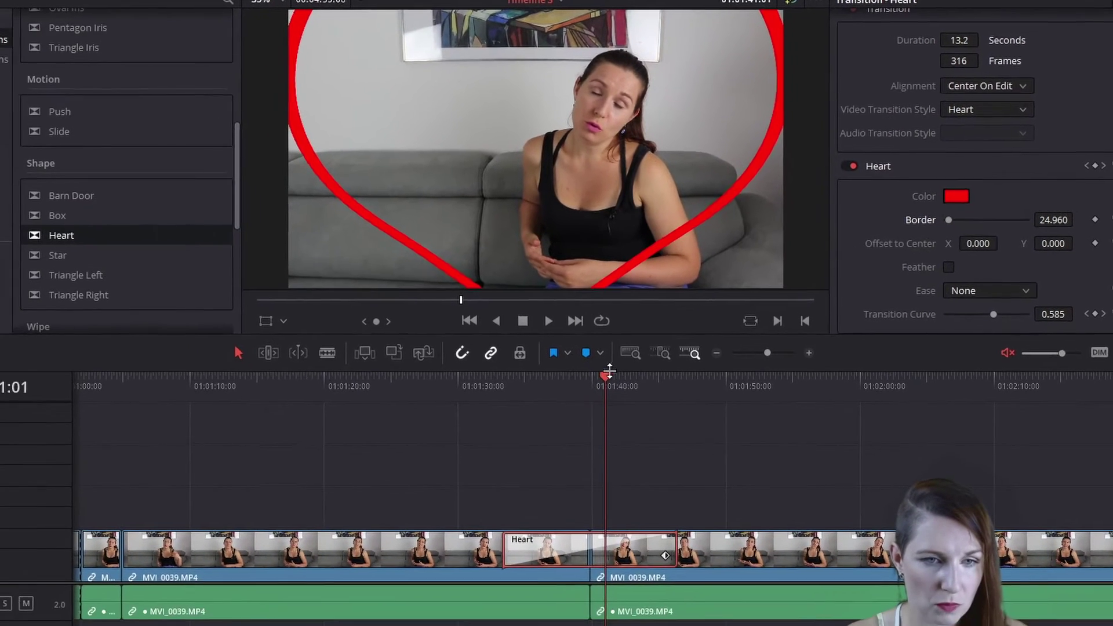
pyautogui.moveTo(609, 370); pyautogui.dragTo(513, 370)
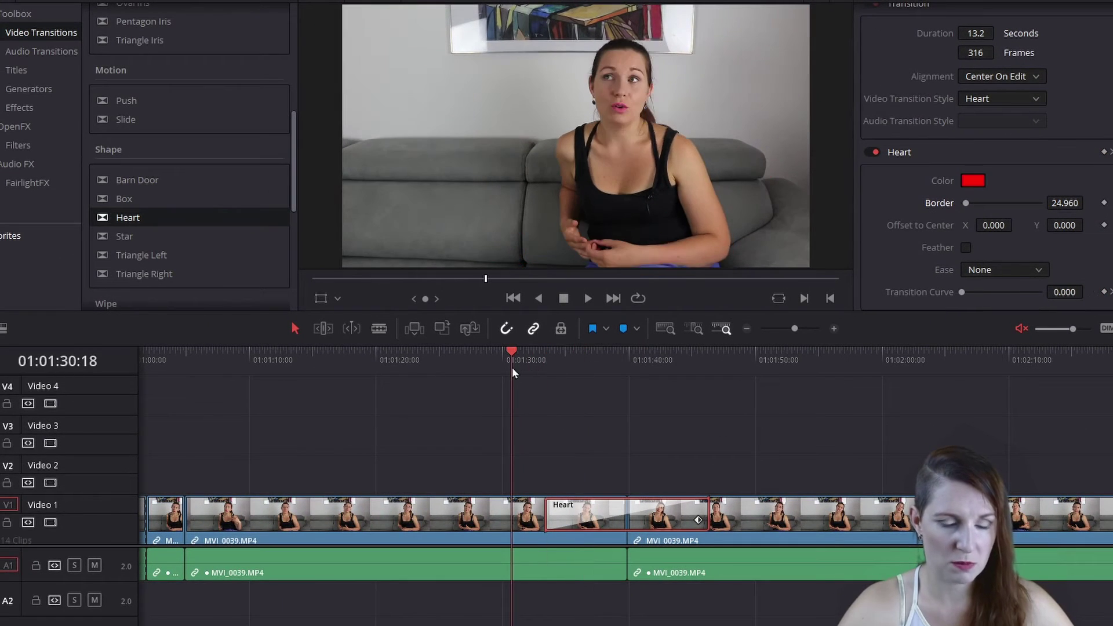
pyautogui.press('space')
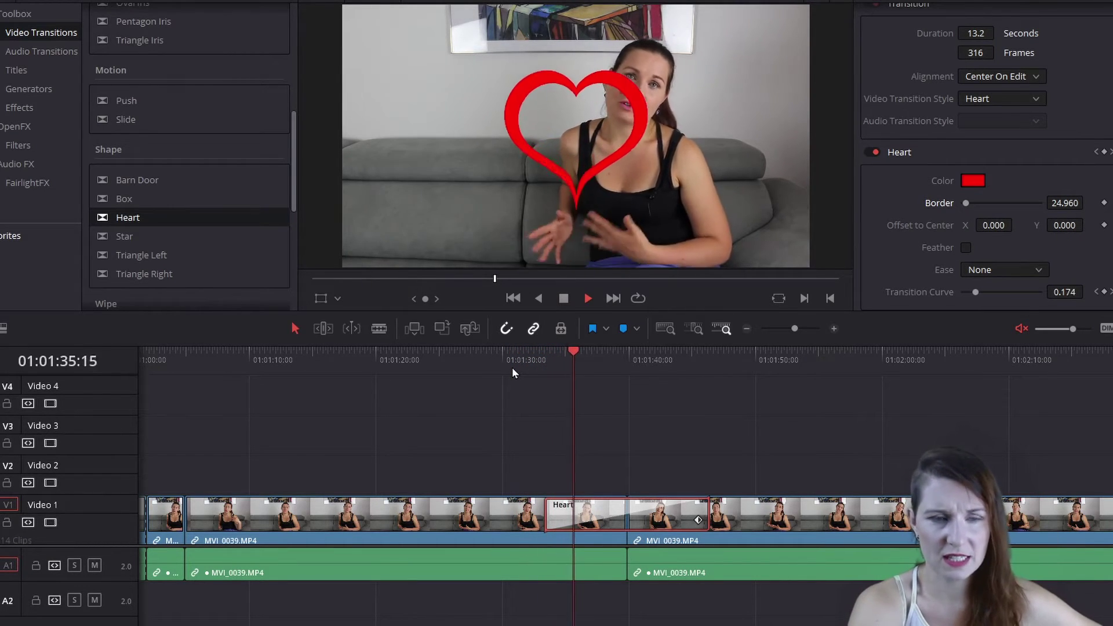
pyautogui.press('space')
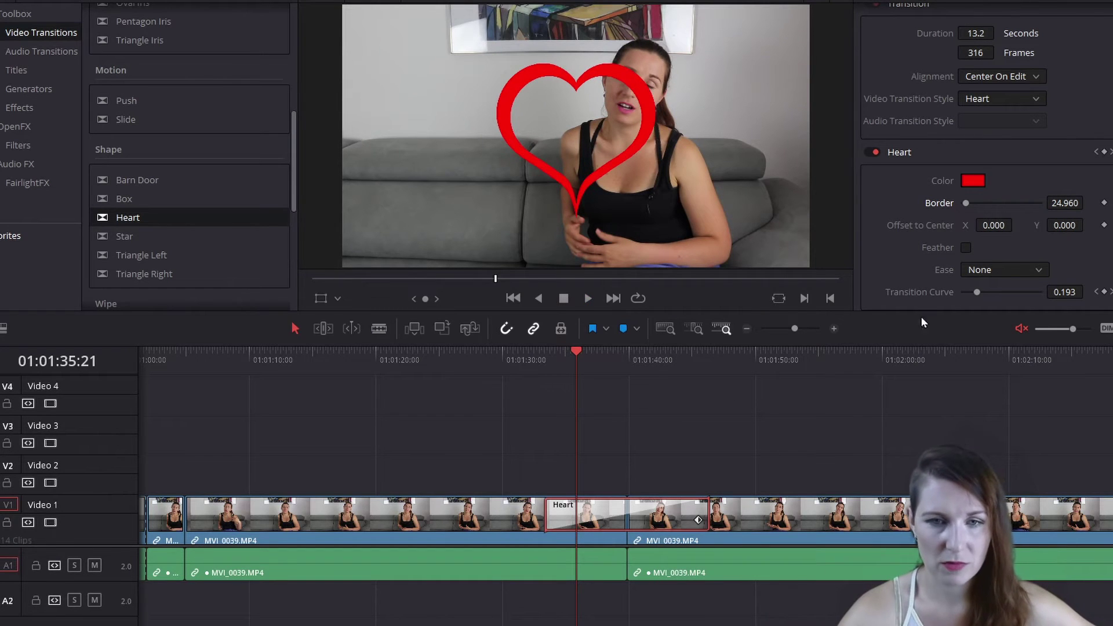
pyautogui.click(965, 248)
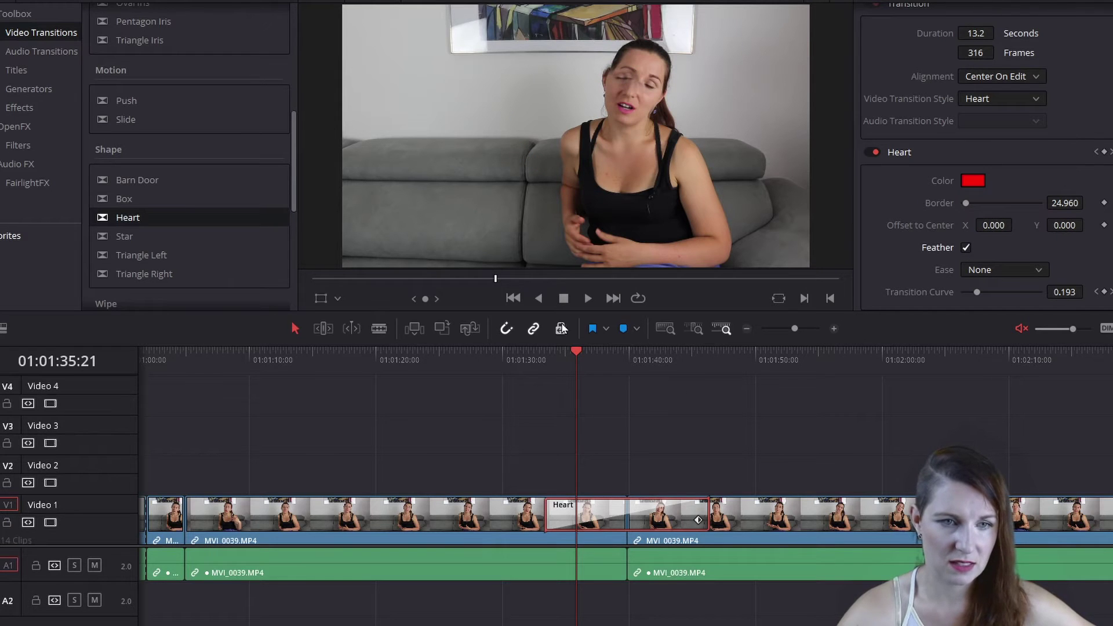
pyautogui.click(585, 299)
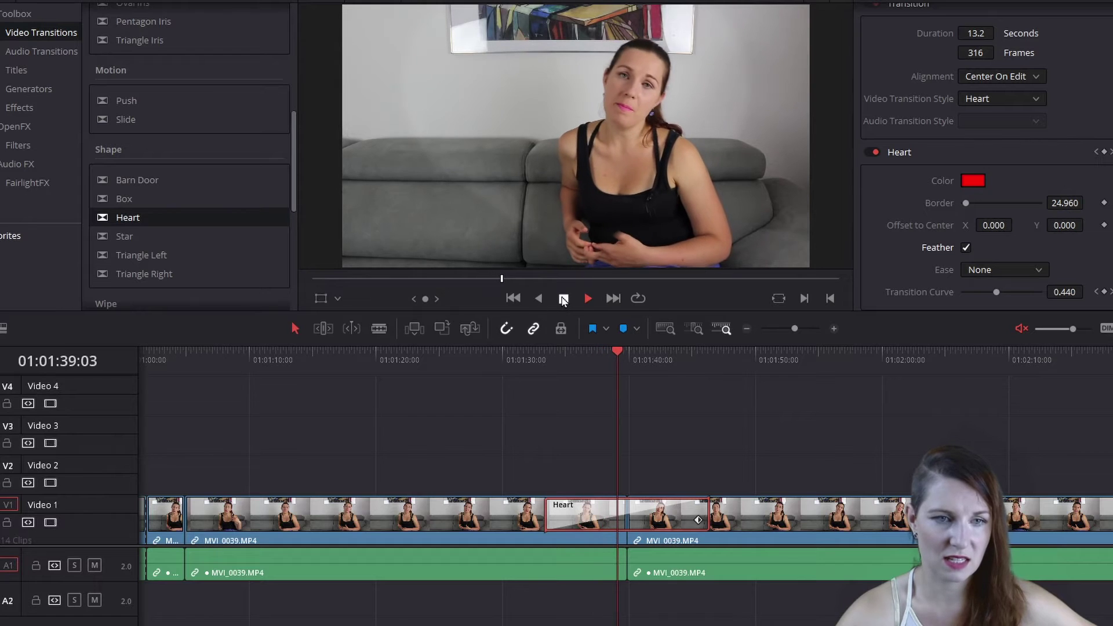
pyautogui.click(588, 298)
pyautogui.click(966, 248)
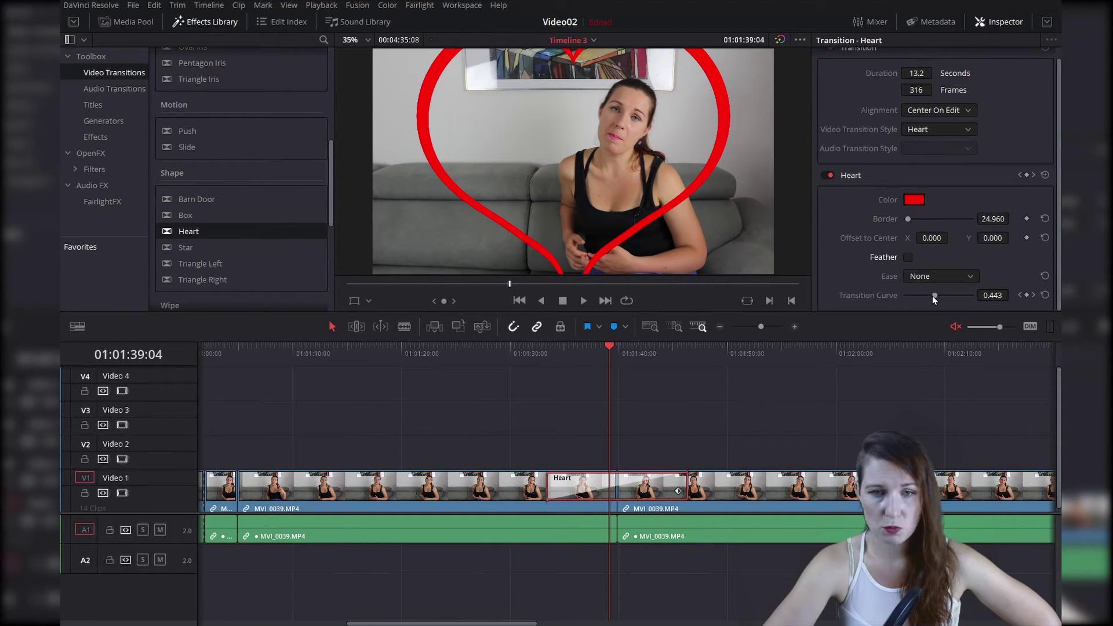
# Step: Drop the Transition Curve to 0.000 and add a keyframe near the transition's start
pyautogui.moveTo(934, 297); pyautogui.dragTo(897, 298)
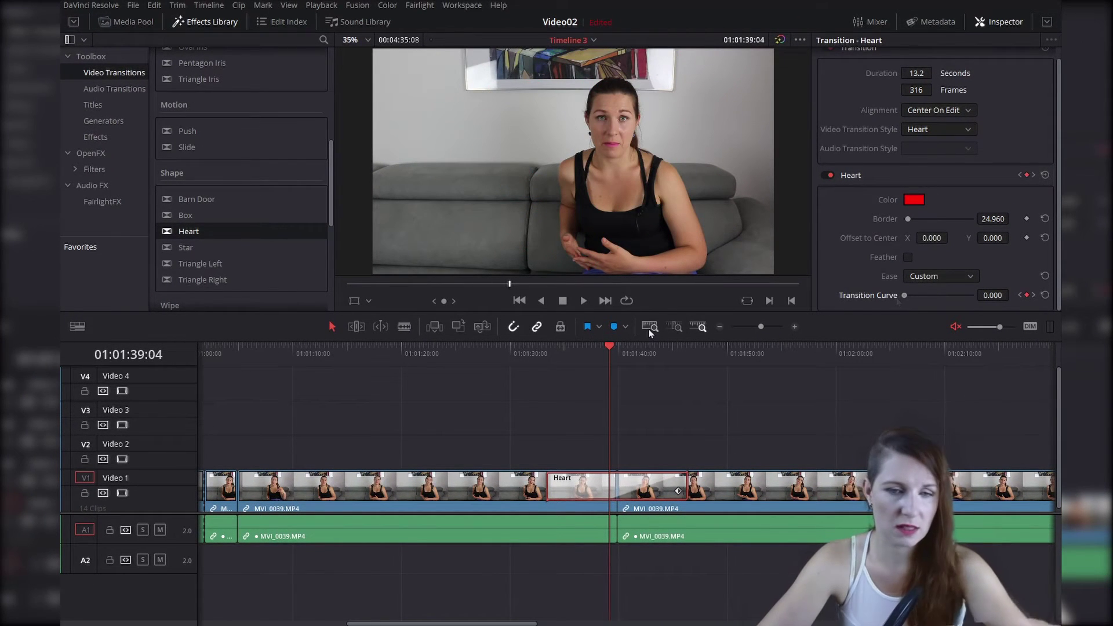
pyautogui.press('Up')
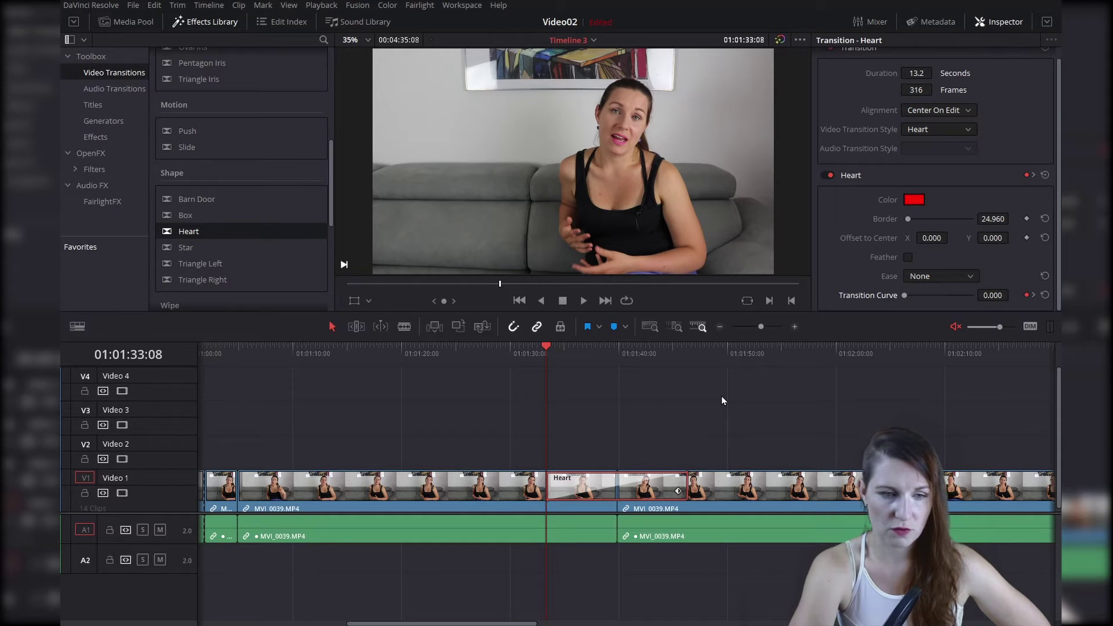
pyautogui.press('space')
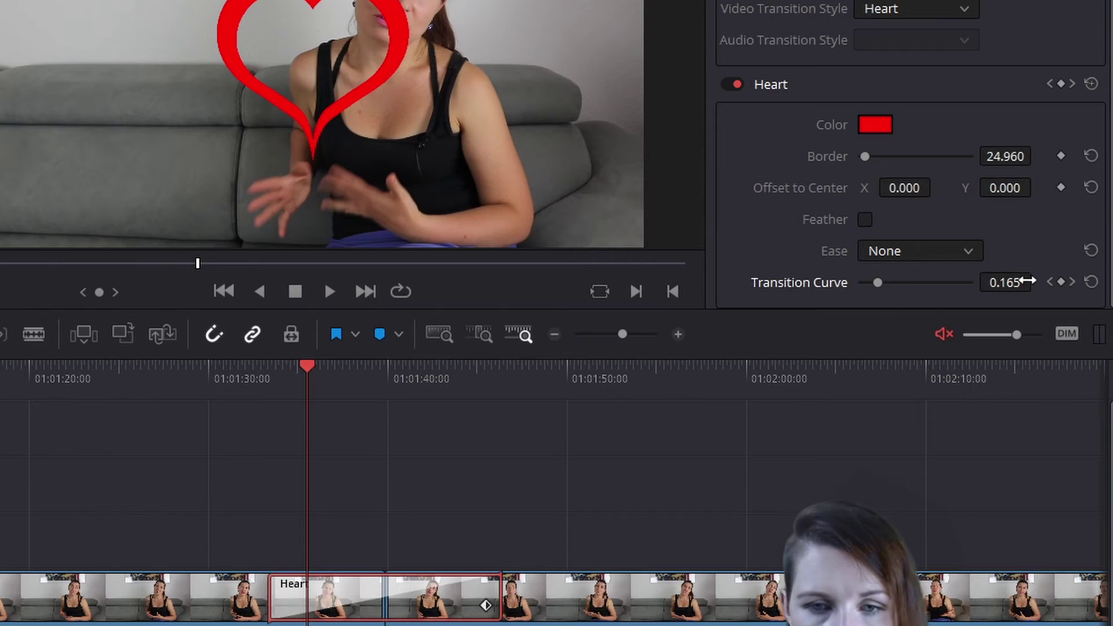
pyautogui.click(1058, 283)
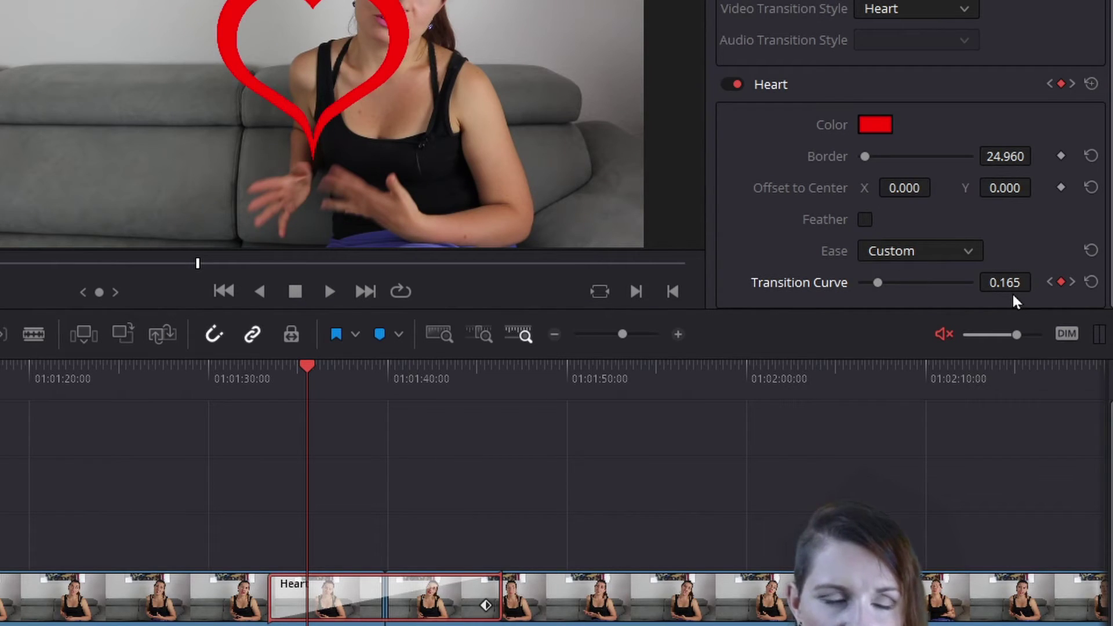
# Step: Play the keyframed Heart transition back twice to review the heart's growth
pyautogui.press('space')
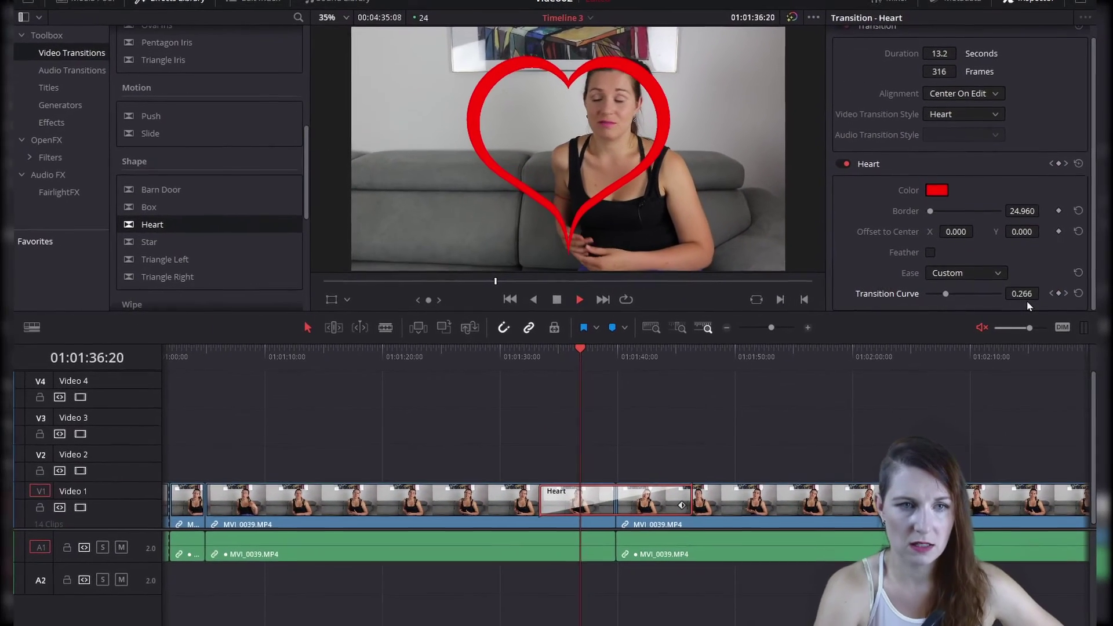
pyautogui.press('space')
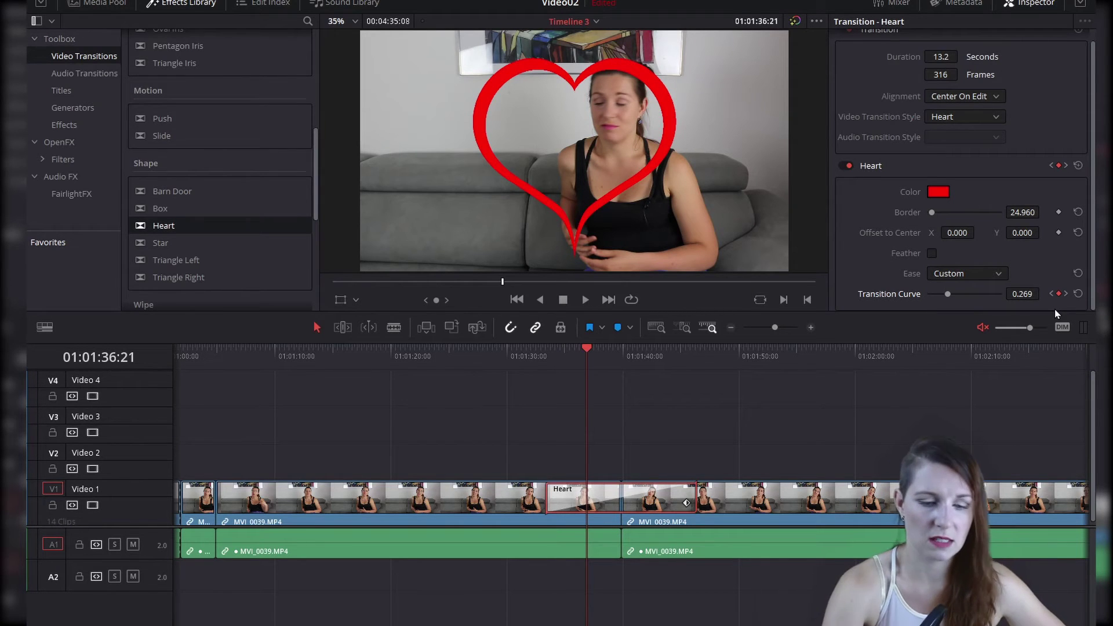
pyautogui.press('space')
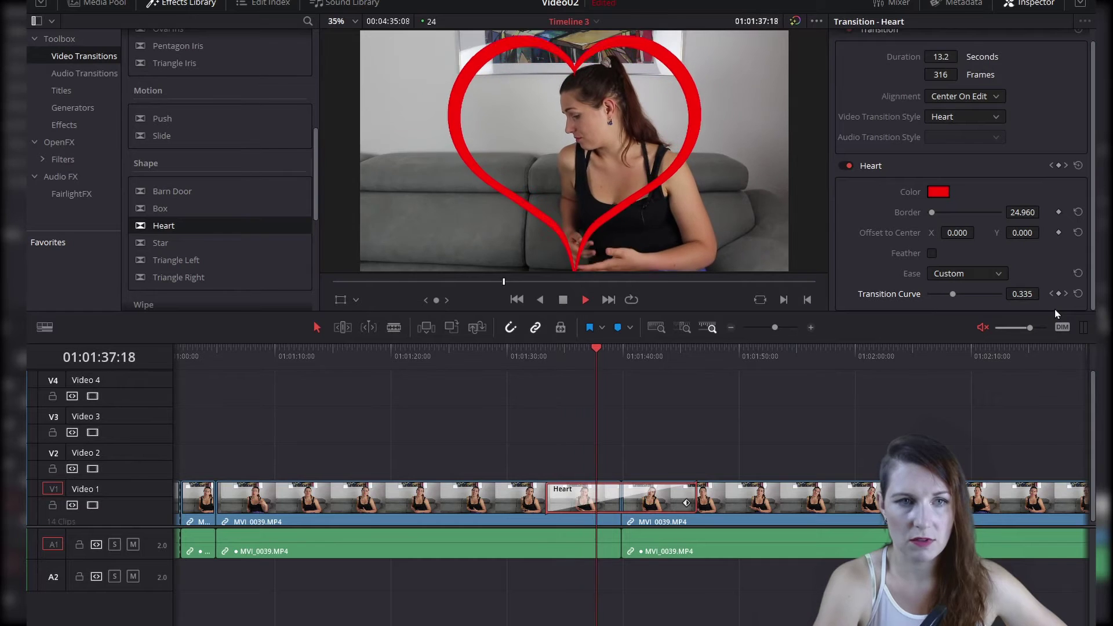
pyautogui.press('space')
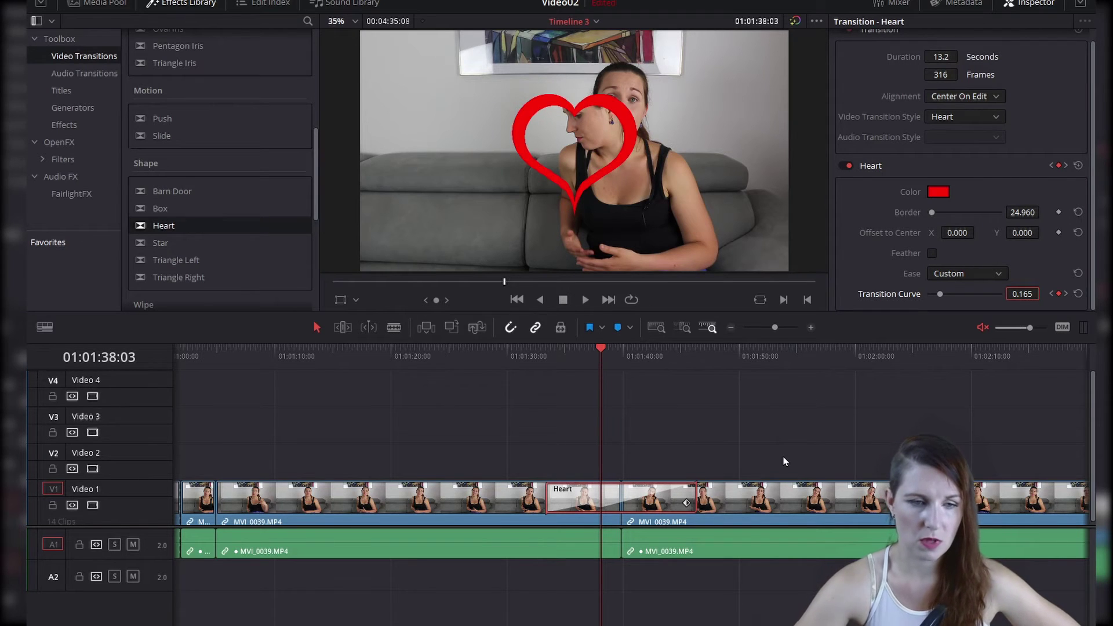
# Step: Add Transition Curve keyframes at 01:01:39:03 and at 01:01:40:20, setting the second to 0.165
pyautogui.press('space')
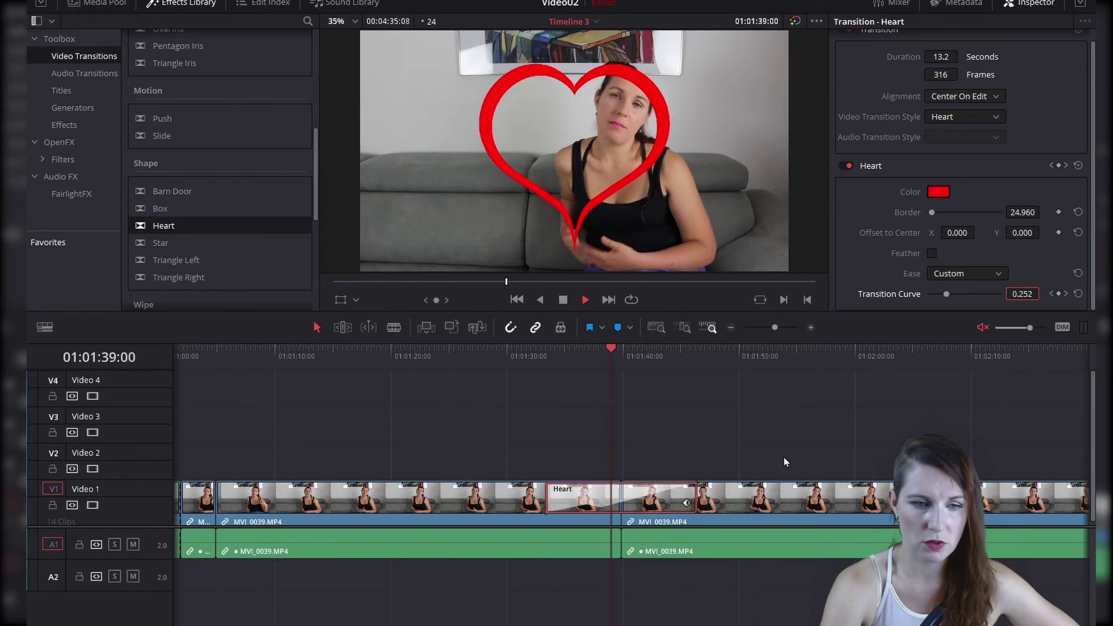
pyautogui.press('space')
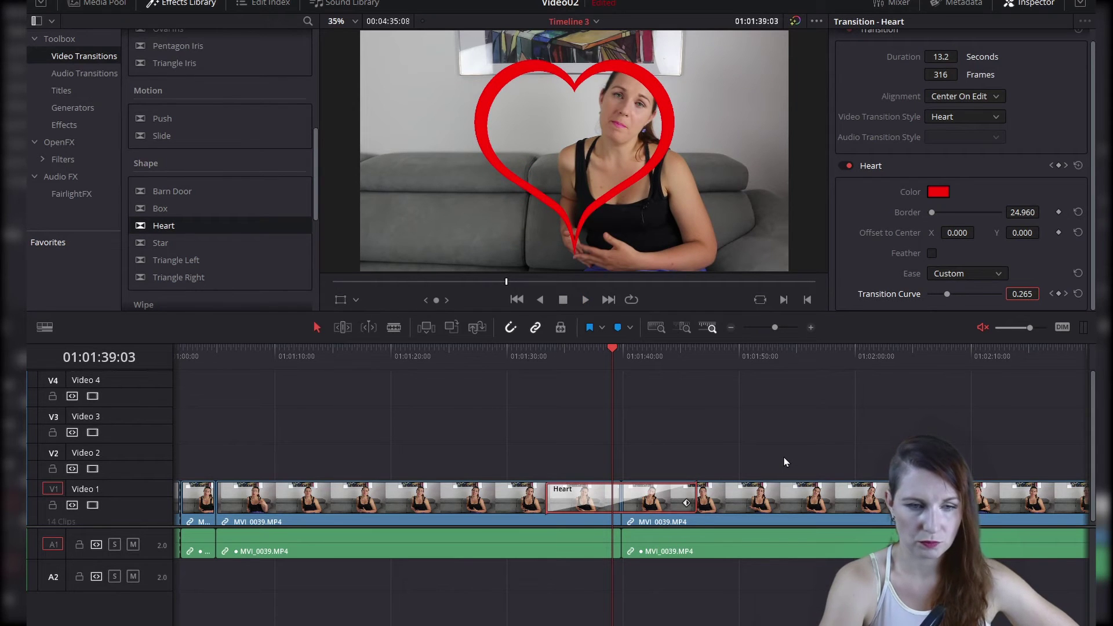
pyautogui.click(1058, 294)
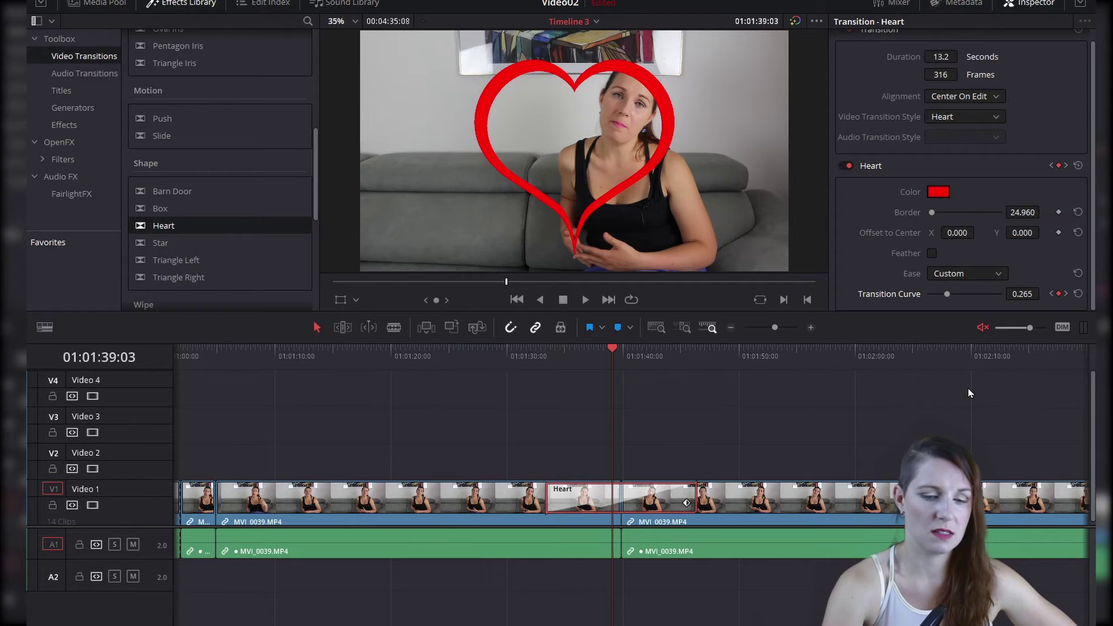
pyautogui.press('space')
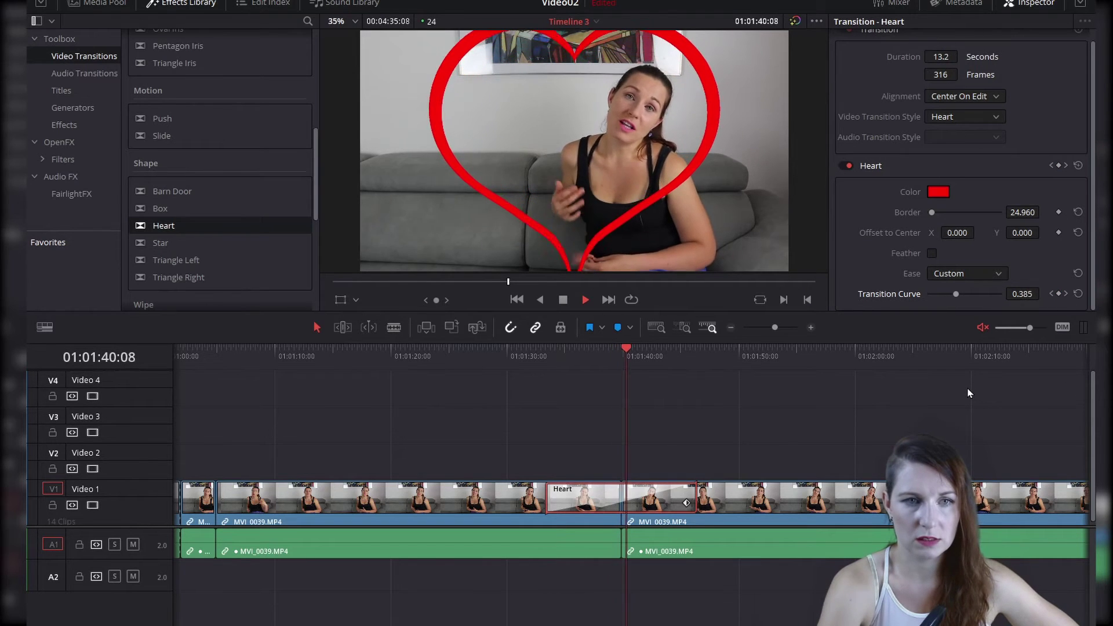
pyautogui.press('space')
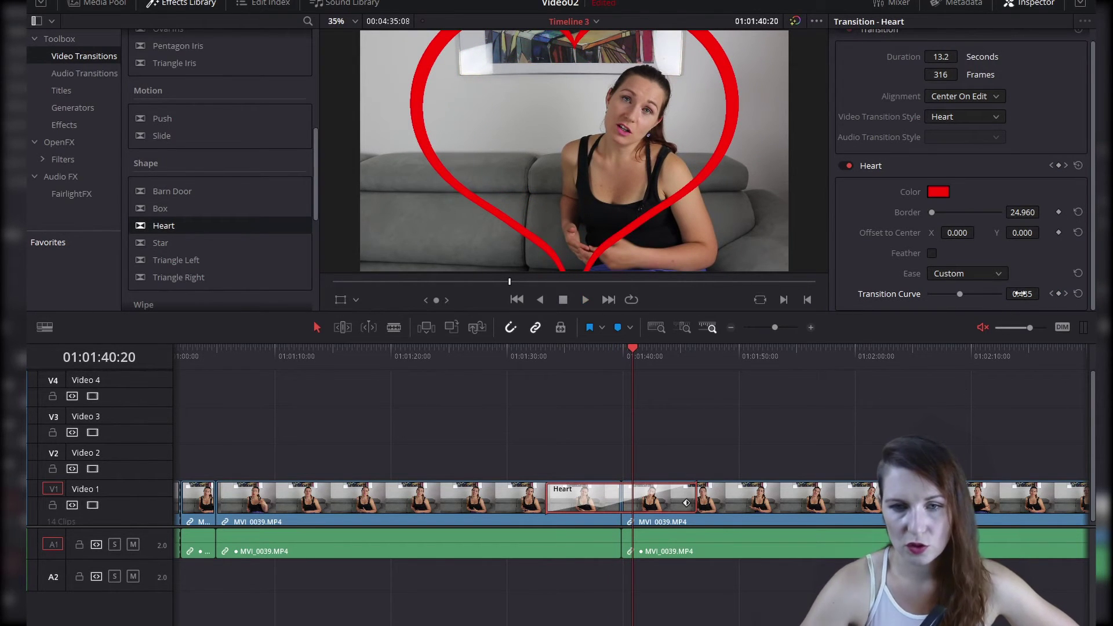
pyautogui.press('Return')
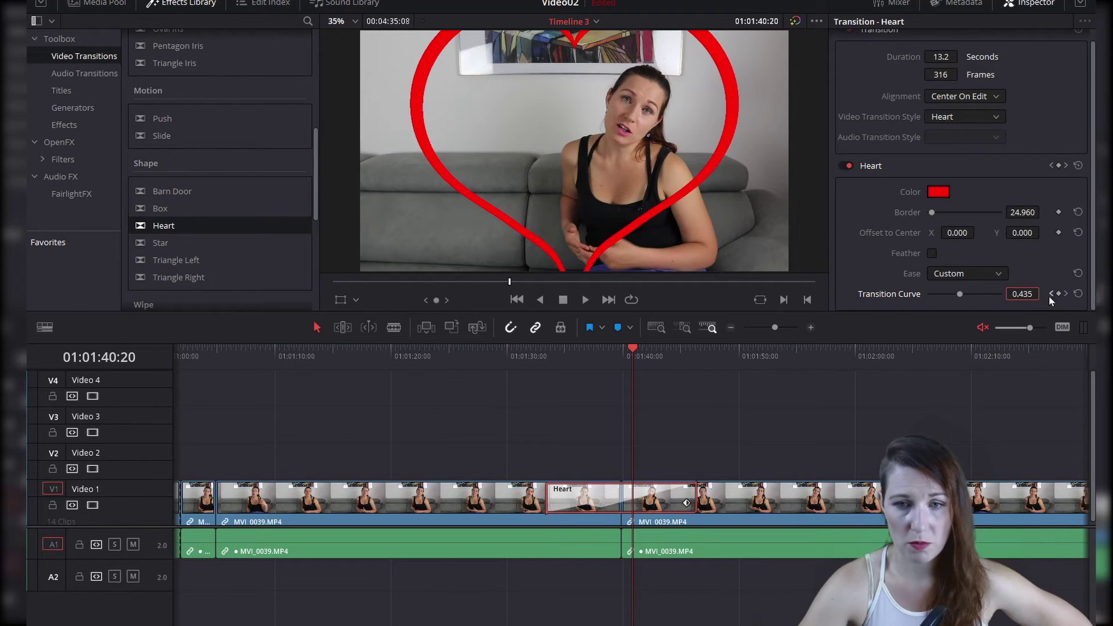
pyautogui.click(1059, 294)
pyautogui.write('0')
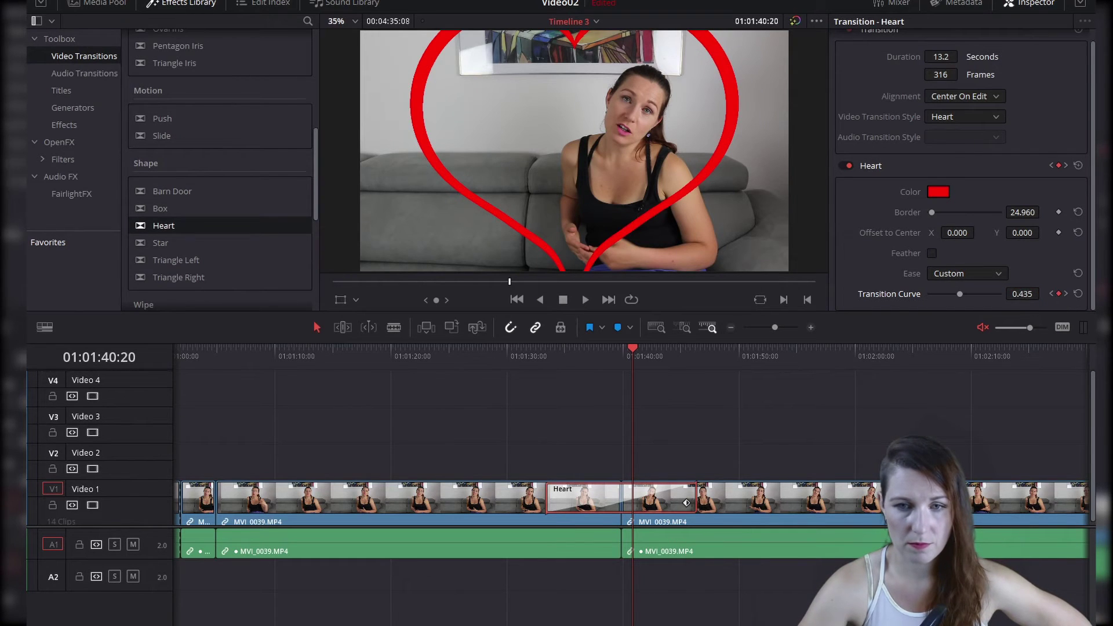
pyautogui.doubleClick(1022, 294)
pyautogui.write('0.165')
pyautogui.press('Return')
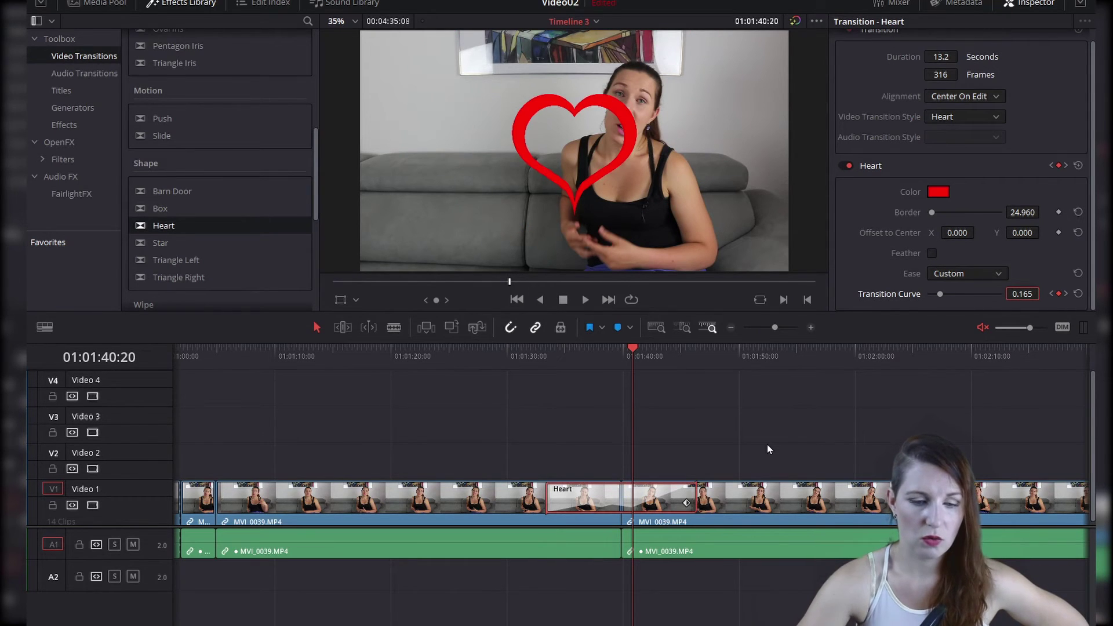
# Step: Replay the transition with the new keyframes and return to just before it
pyautogui.press('space')
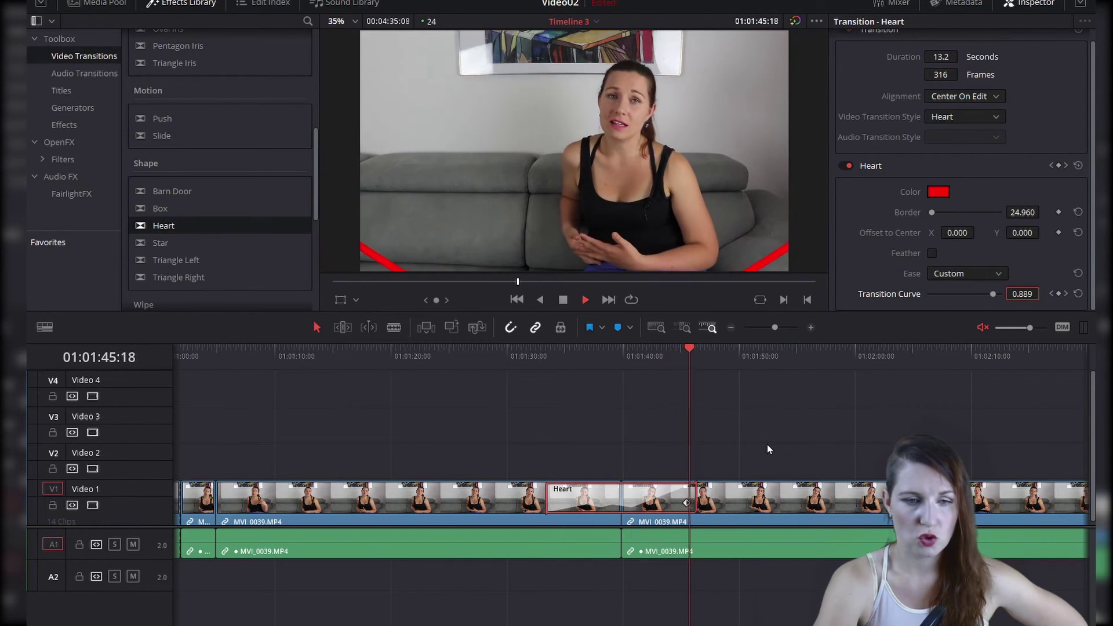
pyautogui.press('space')
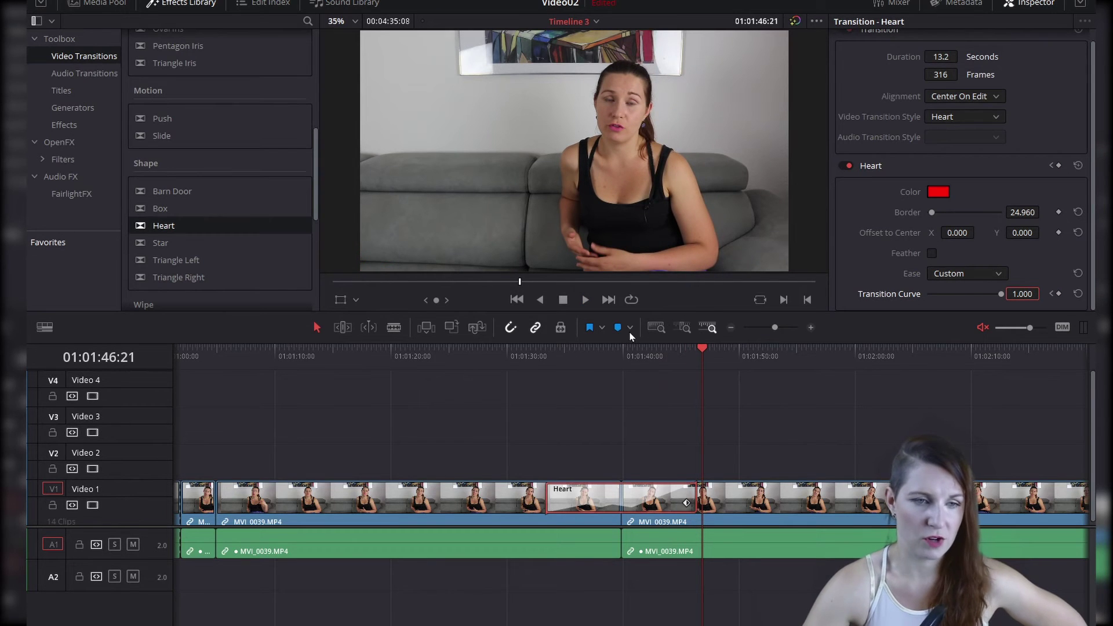
pyautogui.click(545, 351)
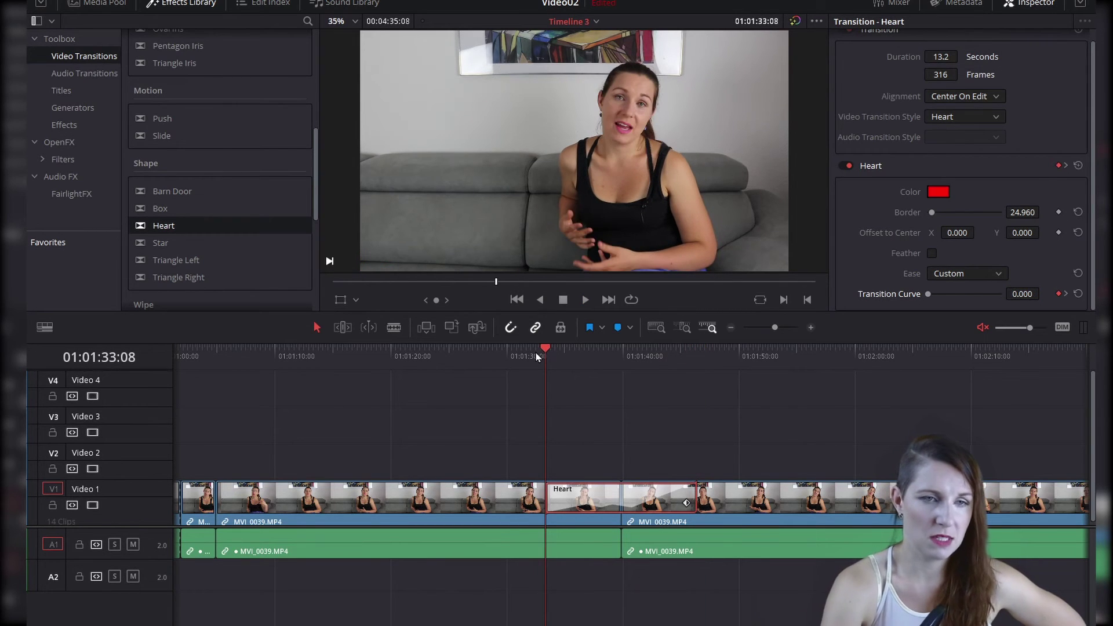
pyautogui.press('space')
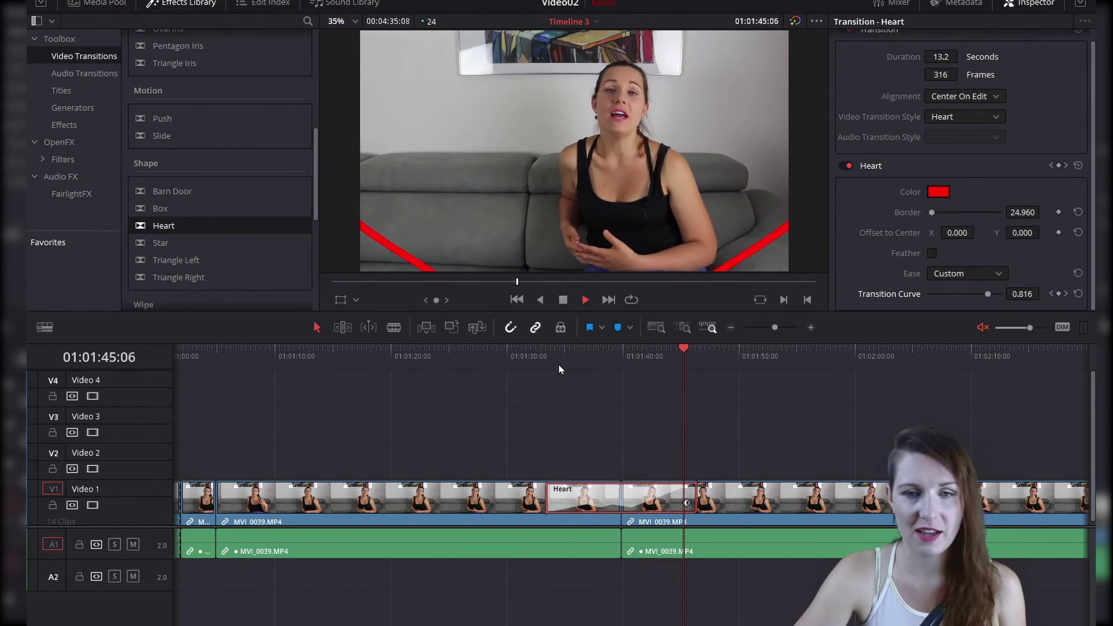
pyautogui.click(563, 300)
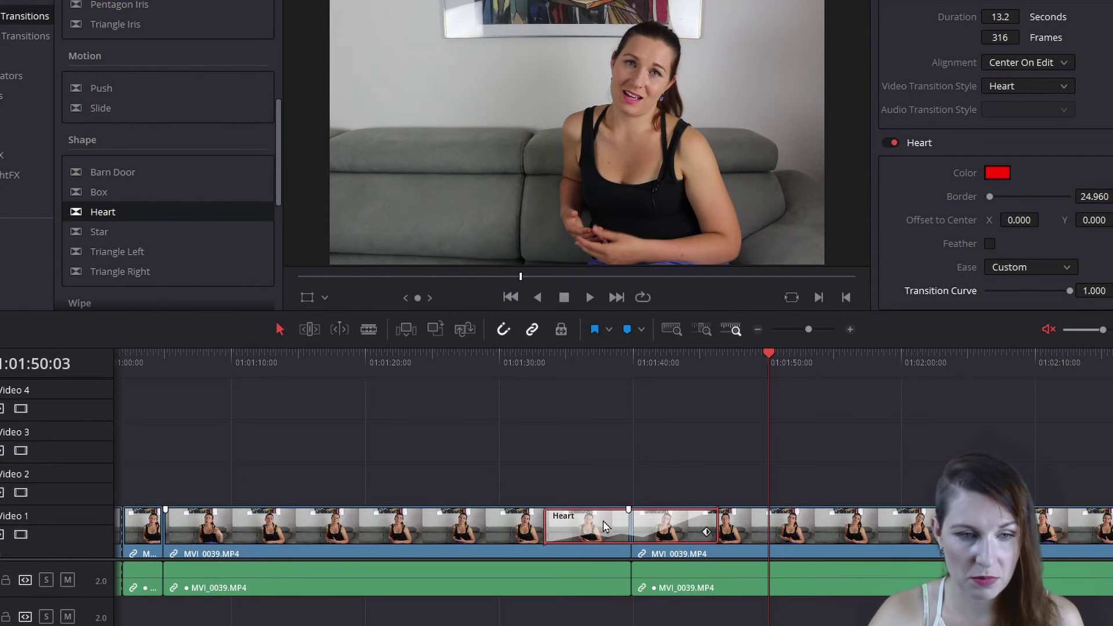
# Step: Save the red Heart transition through Create Transition Preset, entering a custom preset name
pyautogui.rightClick(603, 526)
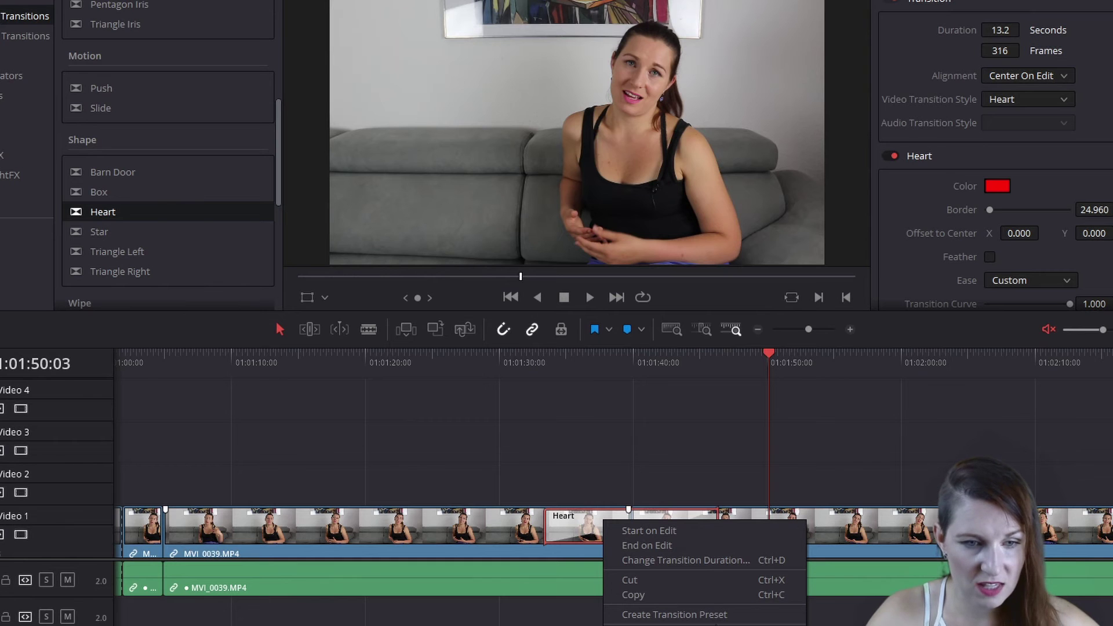
pyautogui.click(674, 614)
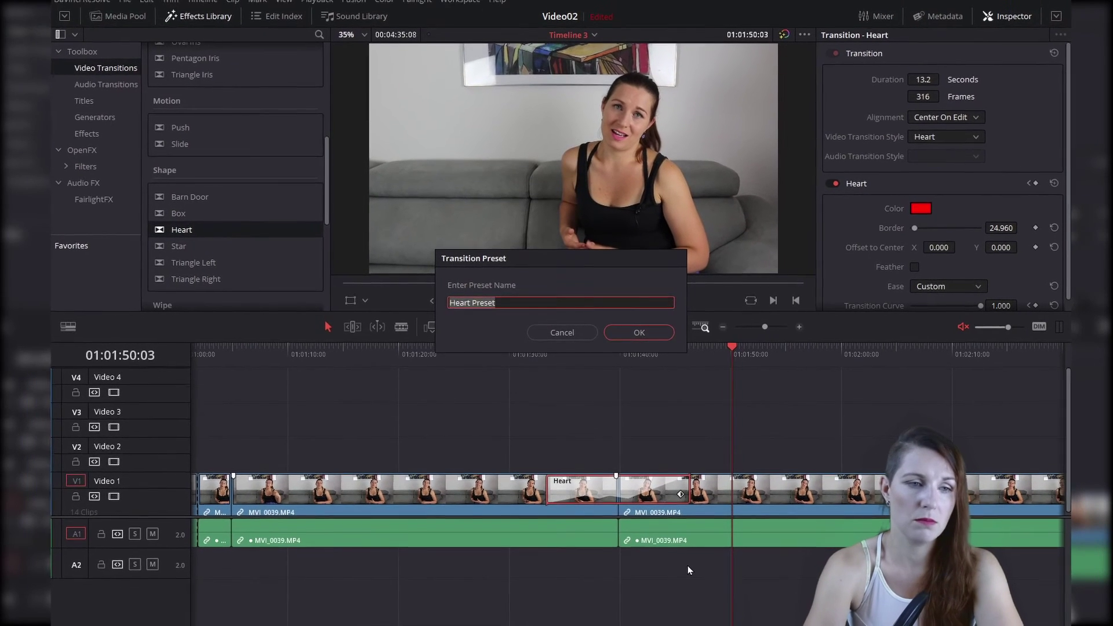
pyautogui.write('Sofjas')
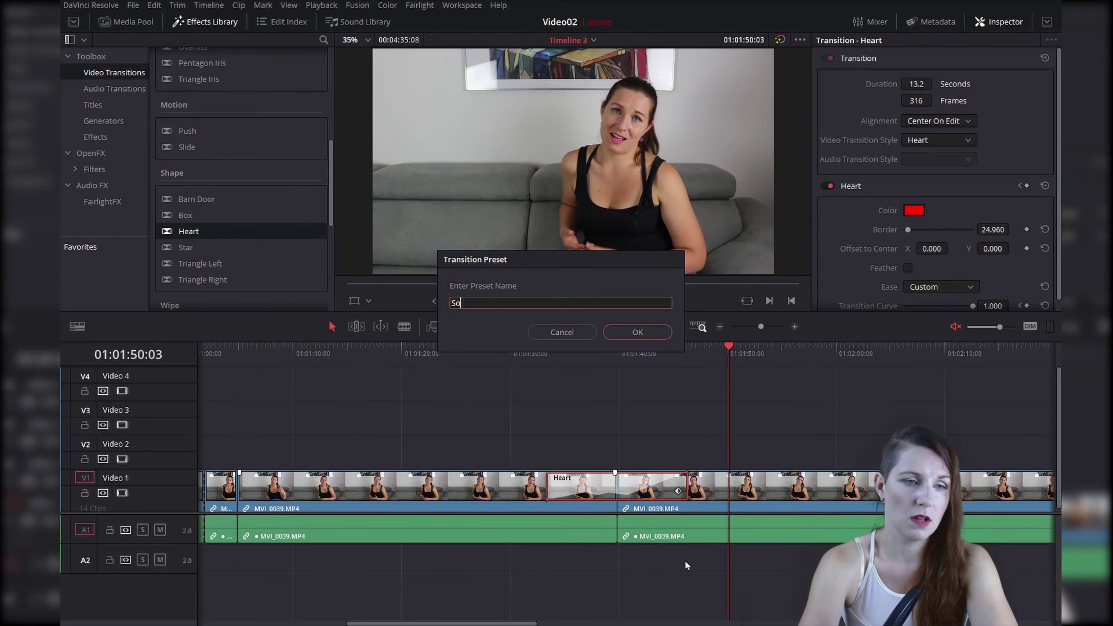
pyautogui.write('Heart')
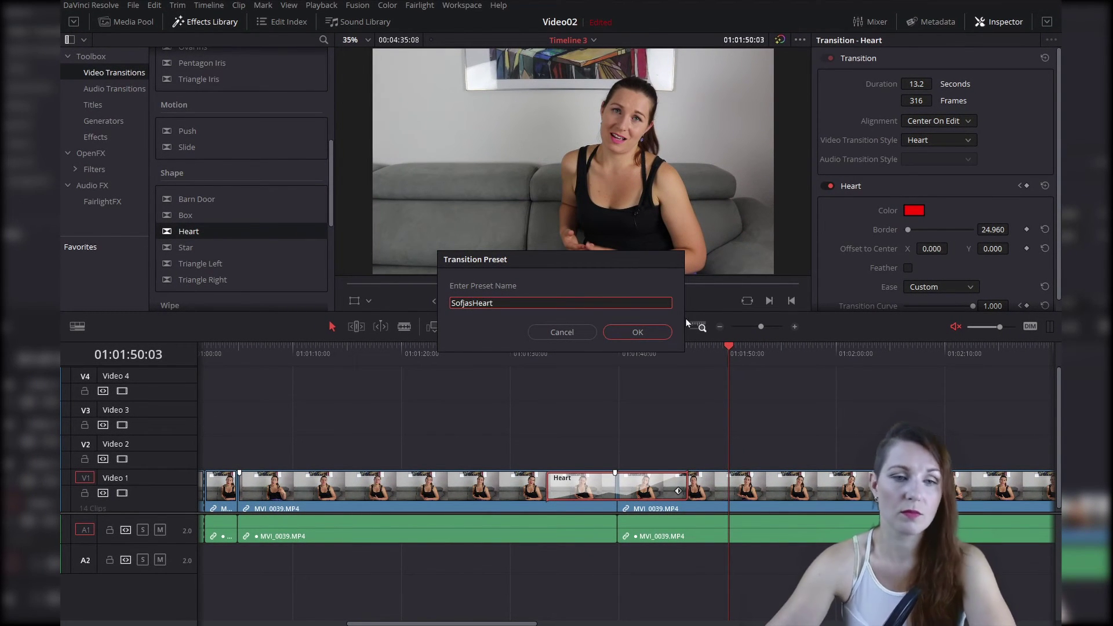
pyautogui.click(651, 333)
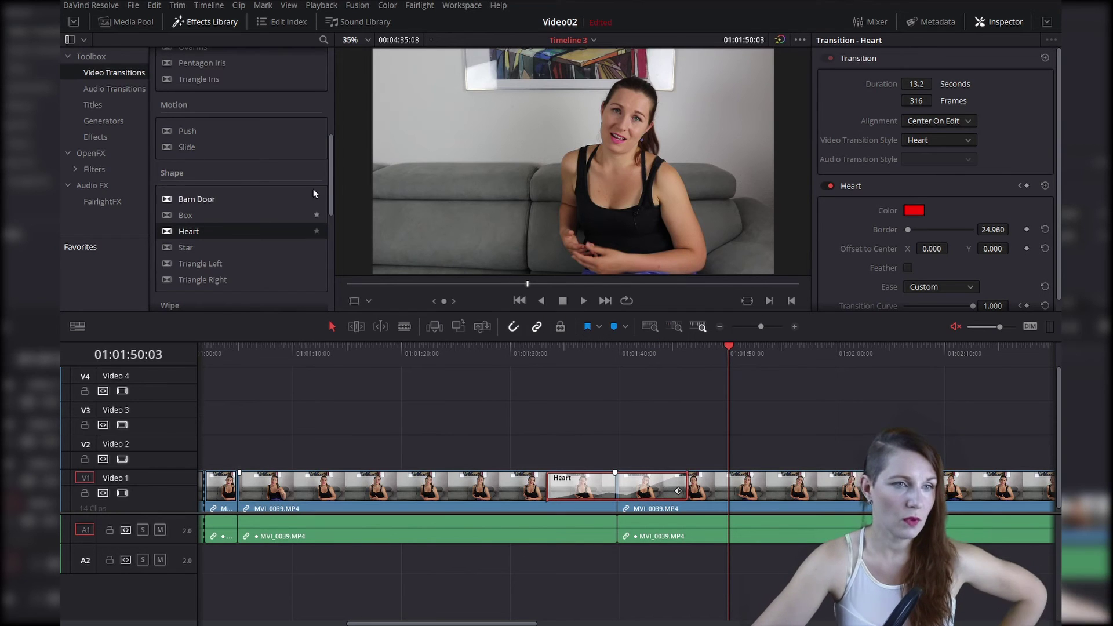
# Step: Show the page navigation bar via Workspace > Show Page Navigation, with the heart preset in User transitions
pyautogui.scroll(-5, 311, 291)
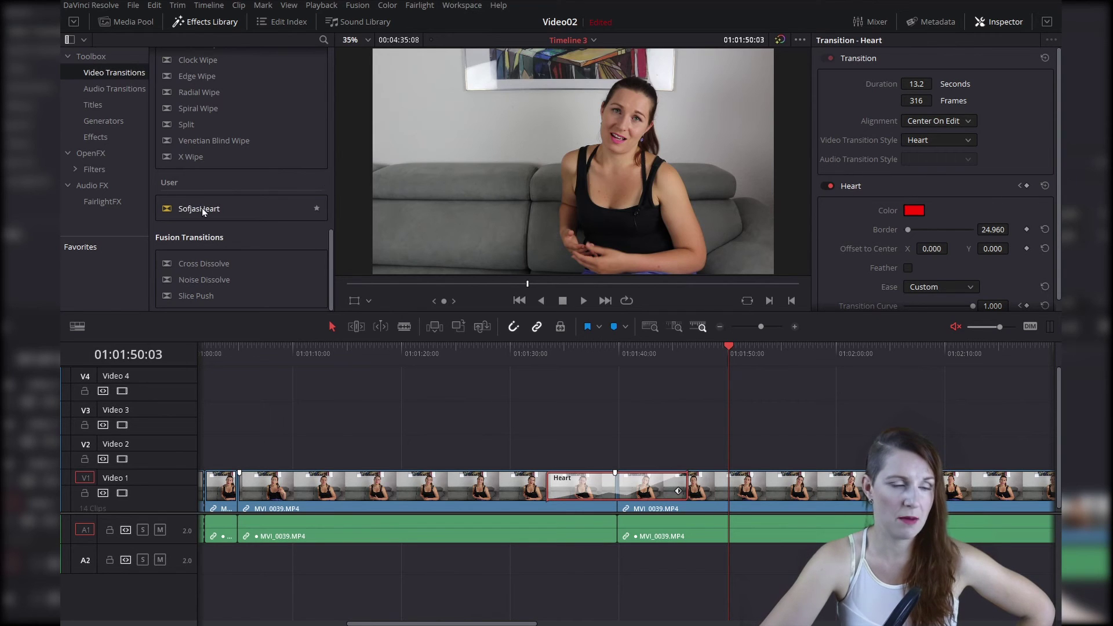
pyautogui.click(451, 5)
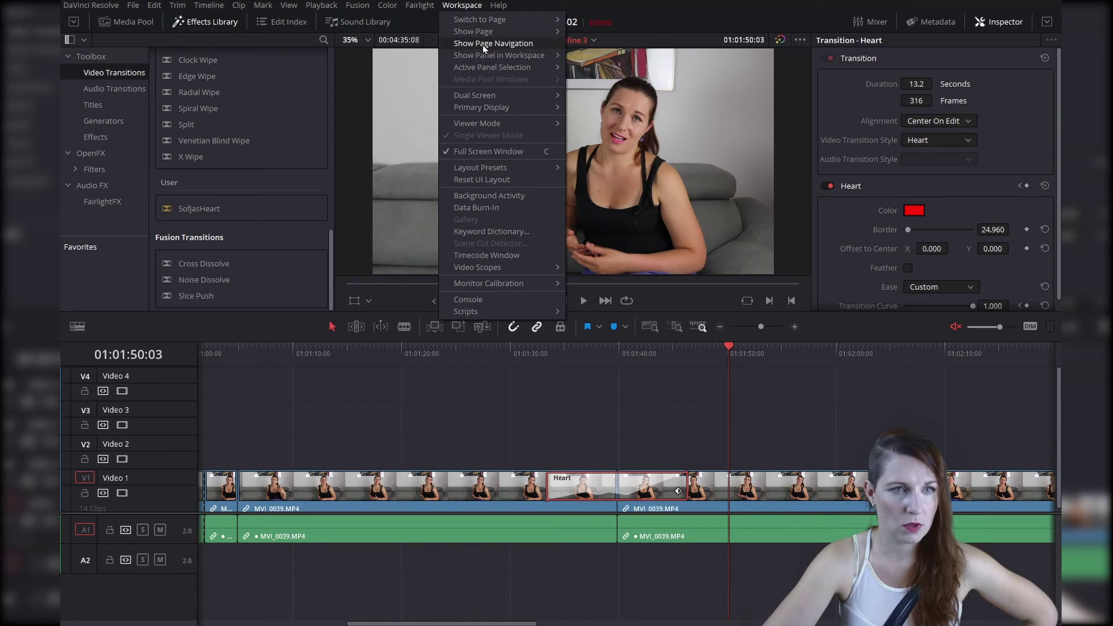
pyautogui.click(482, 44)
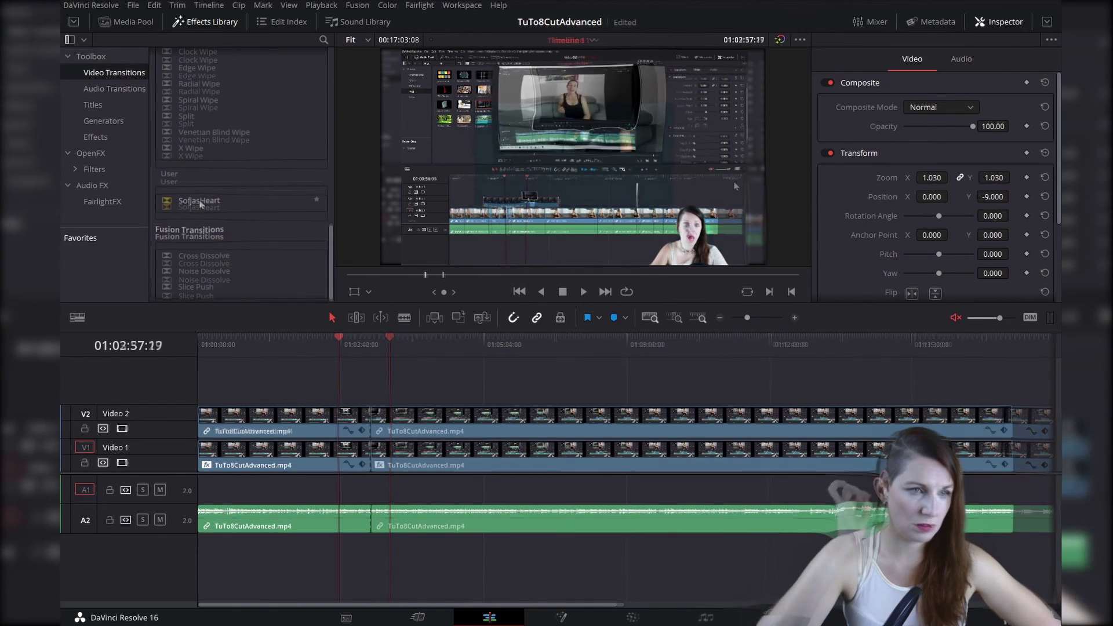
# Step: Drop the saved heart preset on the V1/V2 cut in TuTo8CutAdvanced and play it
pyautogui.moveTo(199, 200)
pyautogui.mouseDown()
pyautogui.moveTo(360, 468)
pyautogui.moveTo(373, 424)
pyautogui.mouseUp()
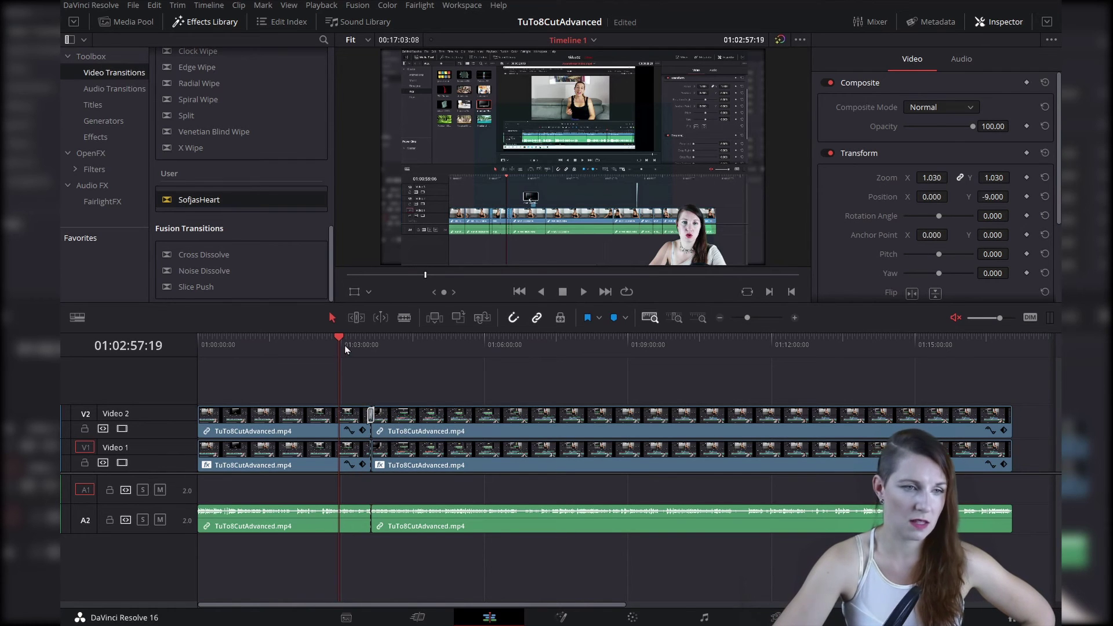
pyautogui.click(370, 341)
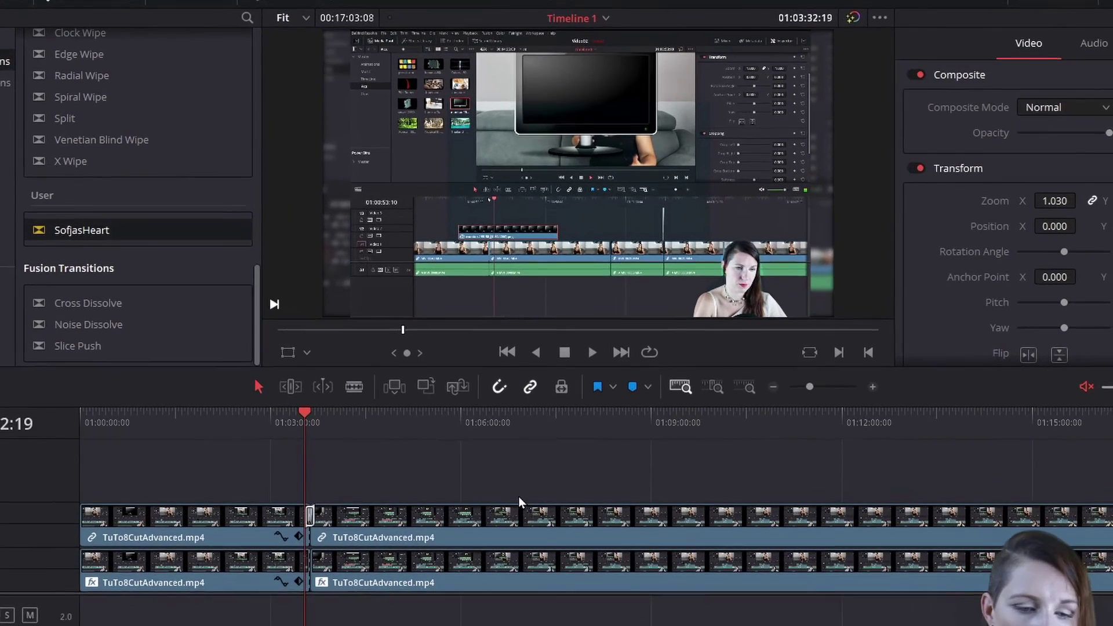
pyautogui.press('space')
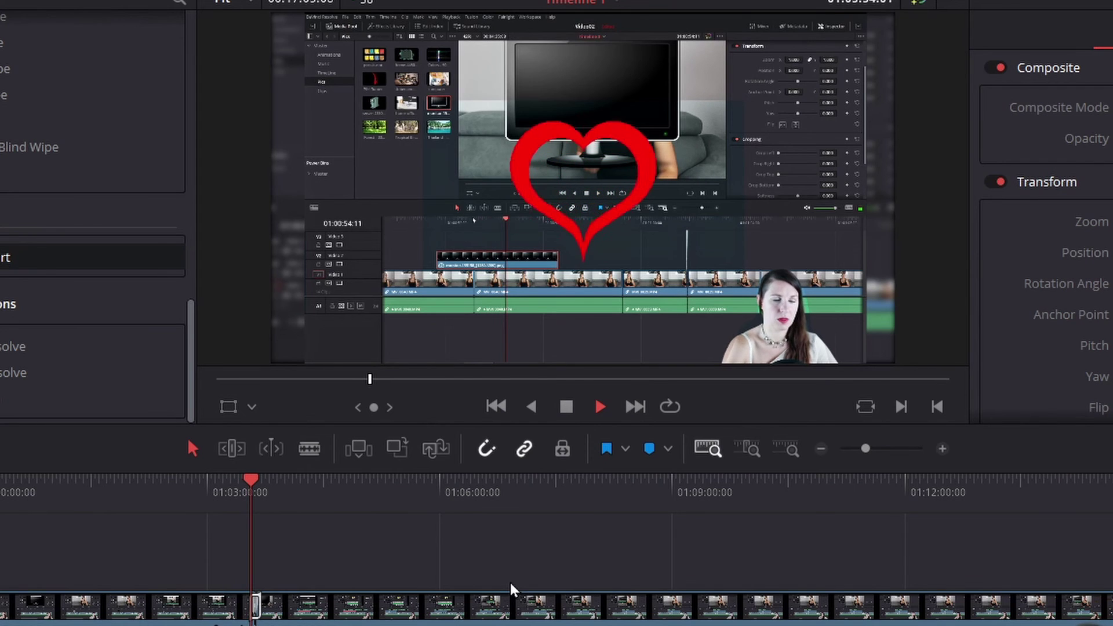